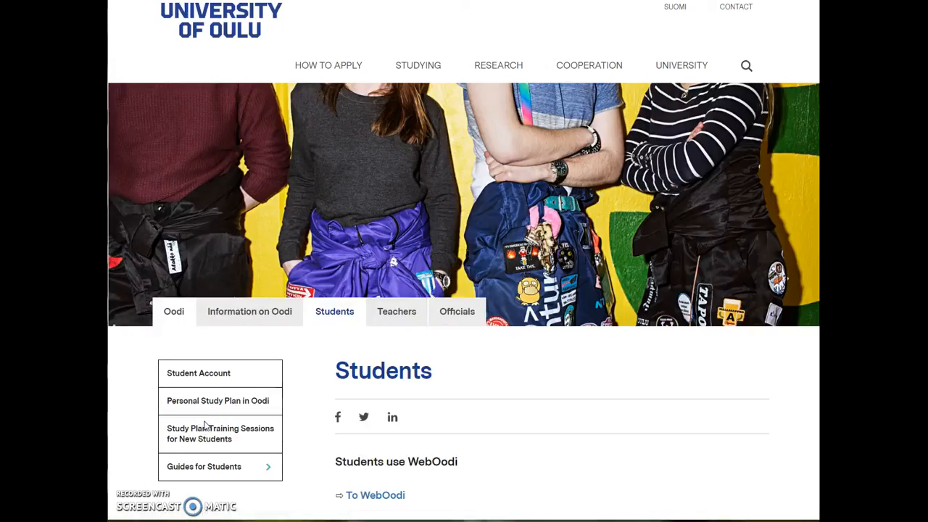
Log into WebOodi with the saved test account and its password, then open the Personal Study Plan page
left_click(383, 494)
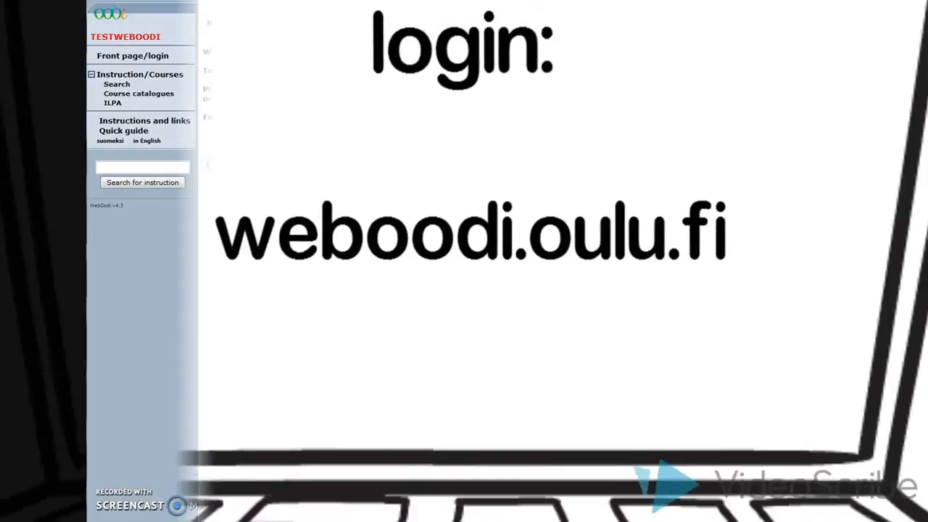
left_click(280, 163)
left_click(481, 142)
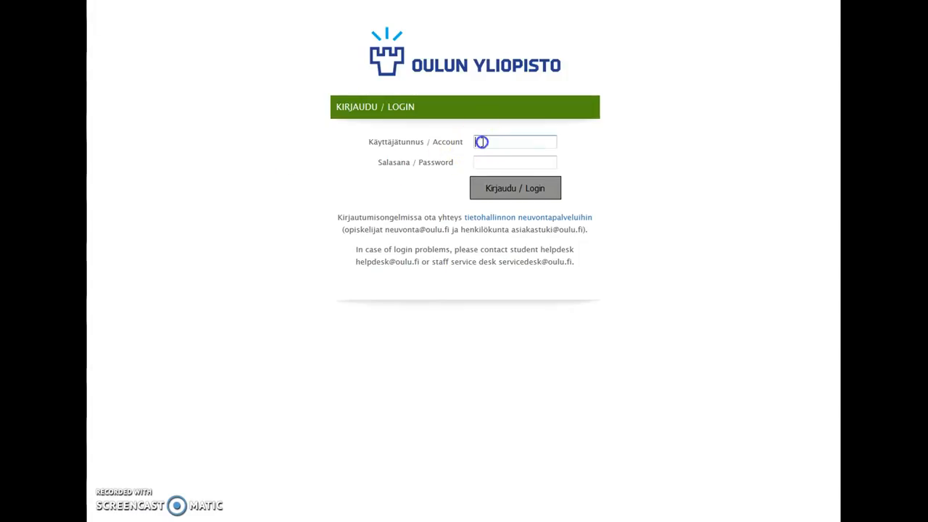
left_click(482, 143)
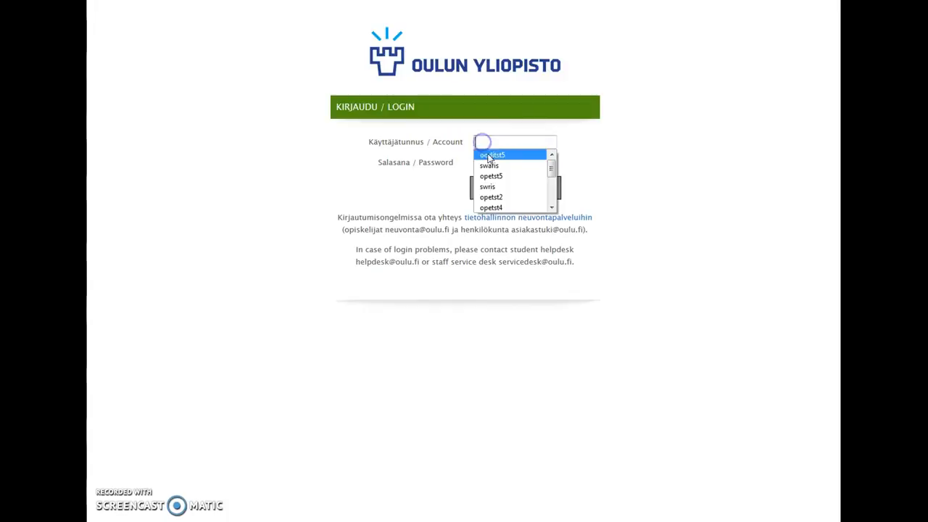
left_click(489, 157)
left_click(486, 164)
type("ooditst5")
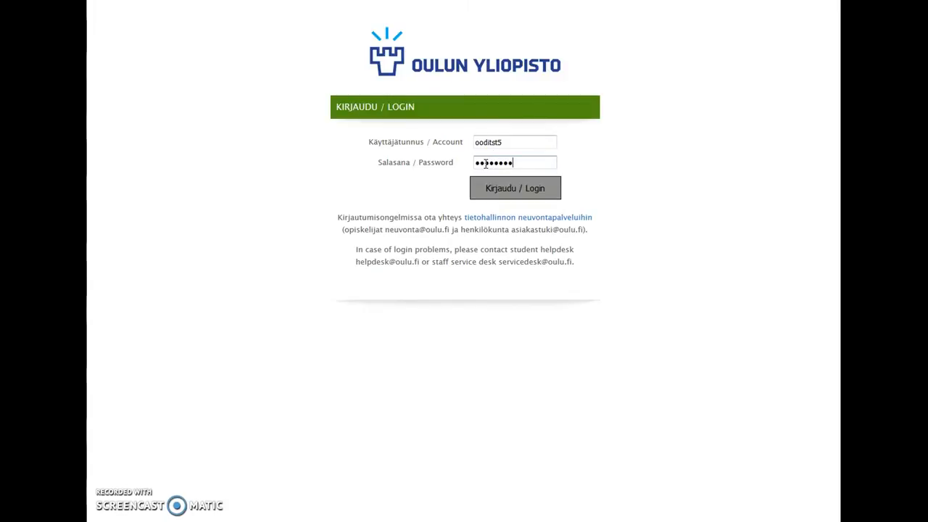
key("Return")
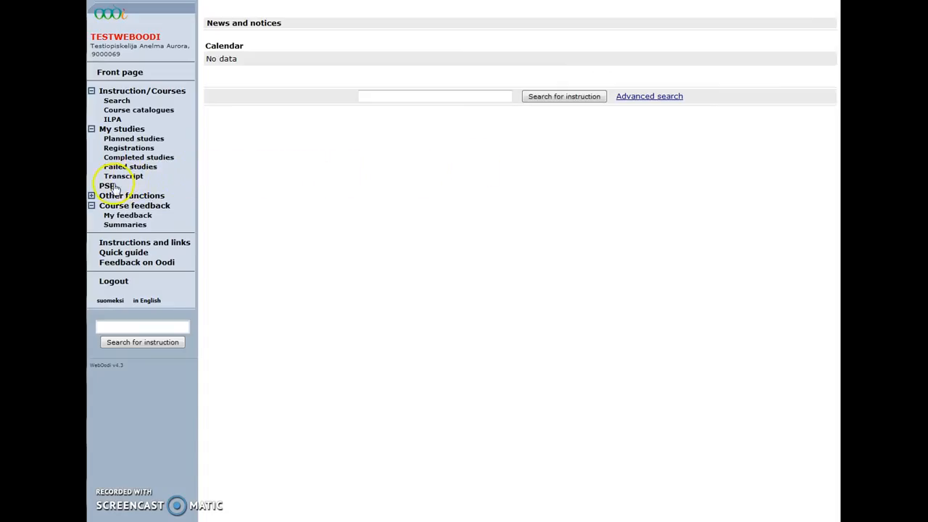
left_click(109, 187)
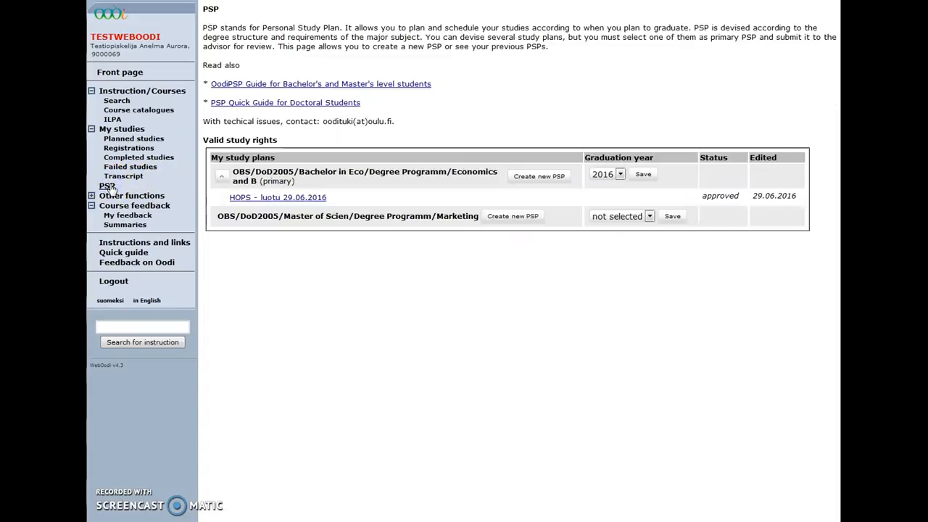
Point out the PSP guide, the technical support contact, and the Bachelor and Master study rights
left_click_drag(432, 84, 322, 77)
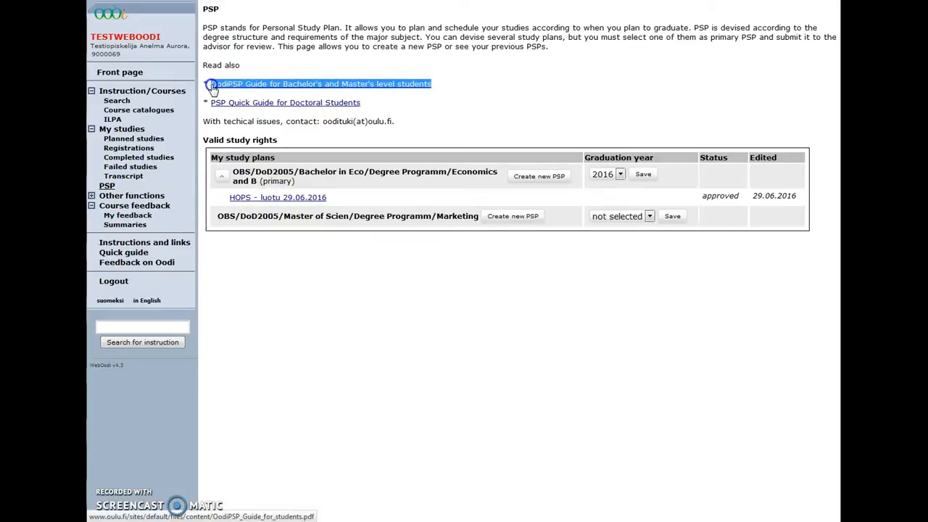
left_click_drag(392, 121, 324, 121)
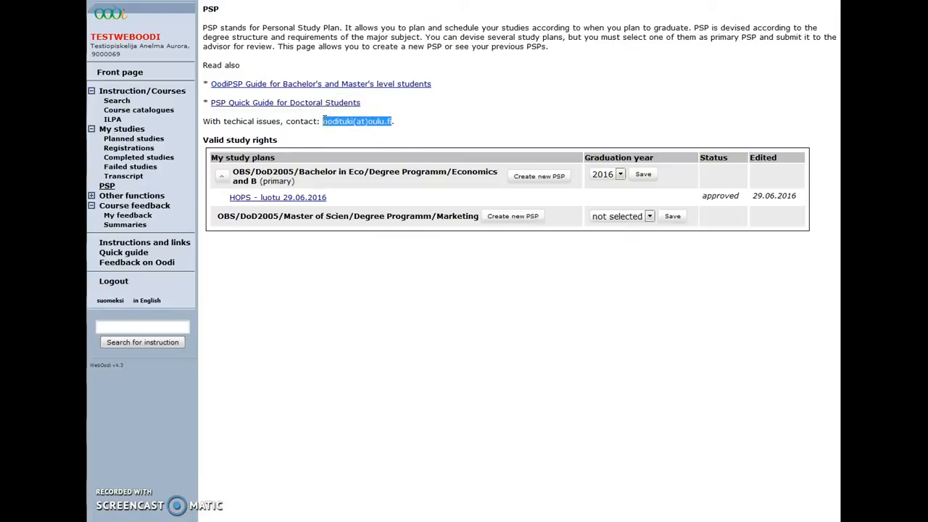
left_click_drag(278, 140, 205, 141)
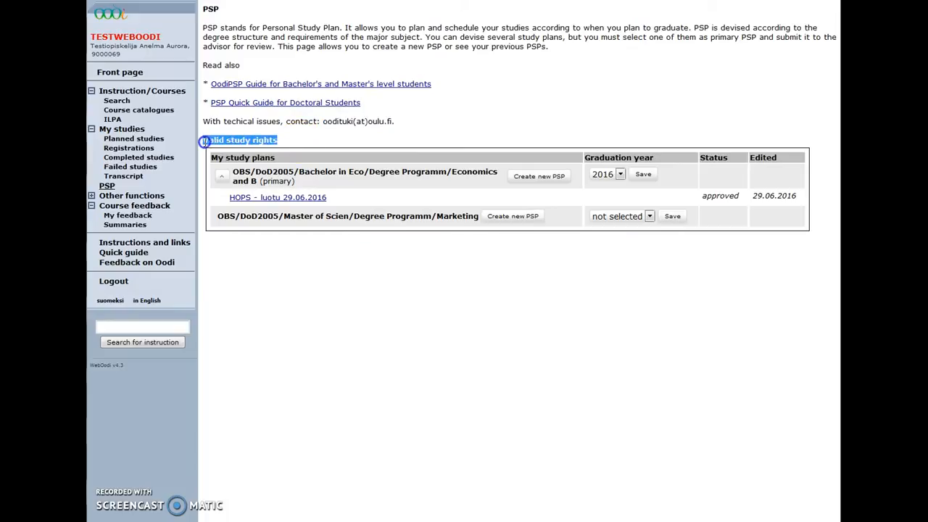
double_click(316, 172)
double_click(298, 216)
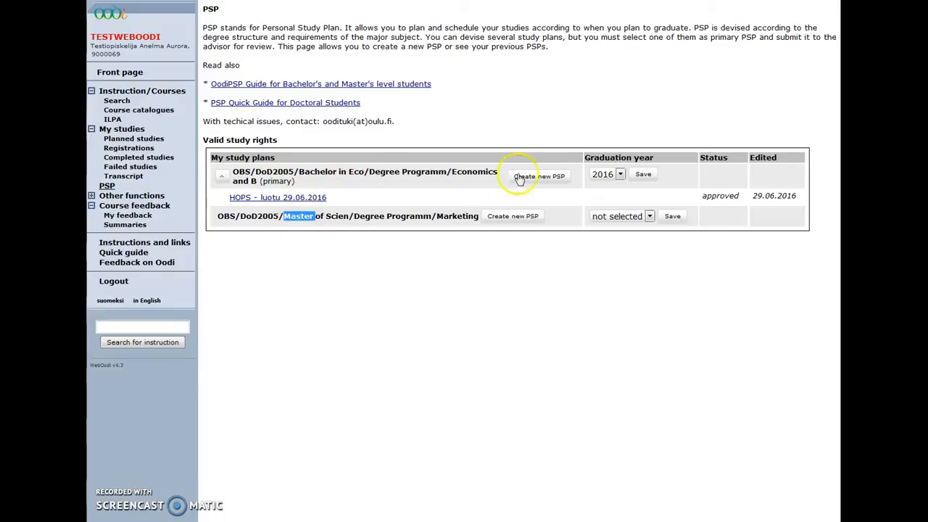
Set the Bachelor study right's graduation year to 2018 and save it
left_click(621, 175)
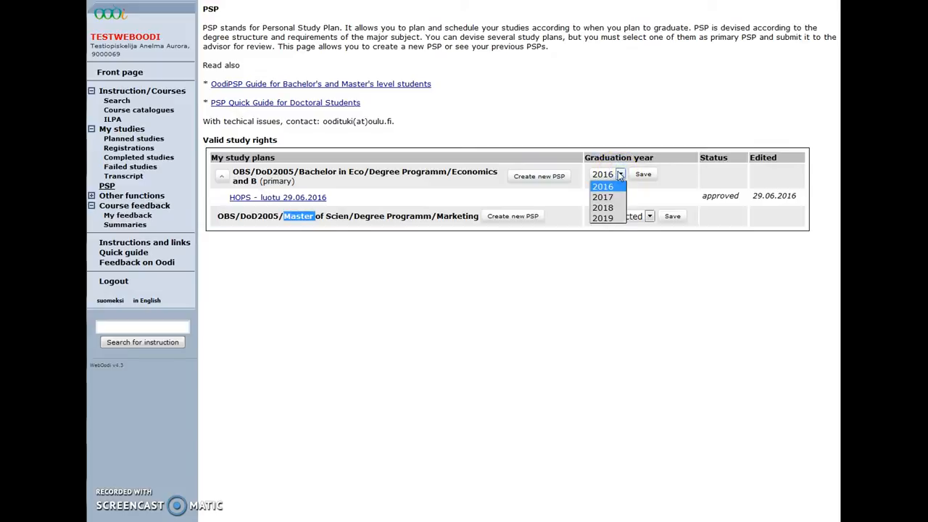
left_click(609, 207)
left_click(638, 176)
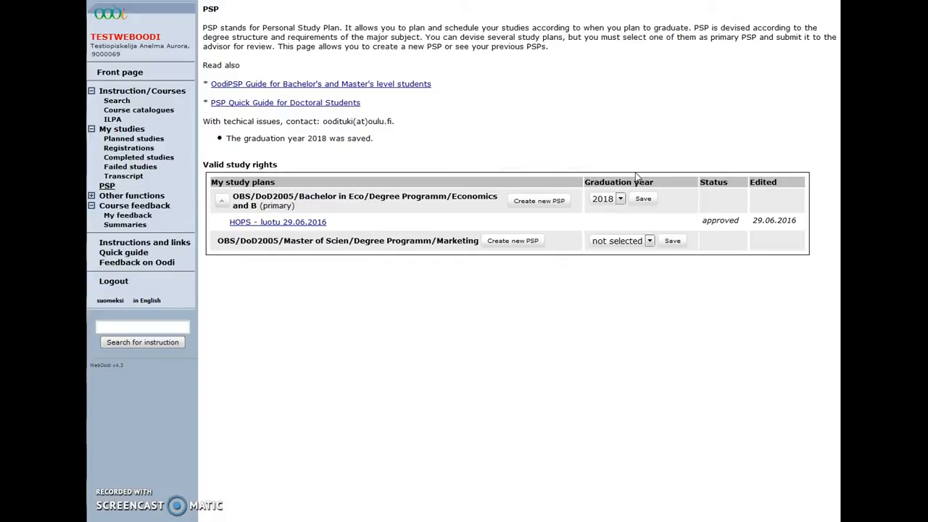
left_click(557, 199)
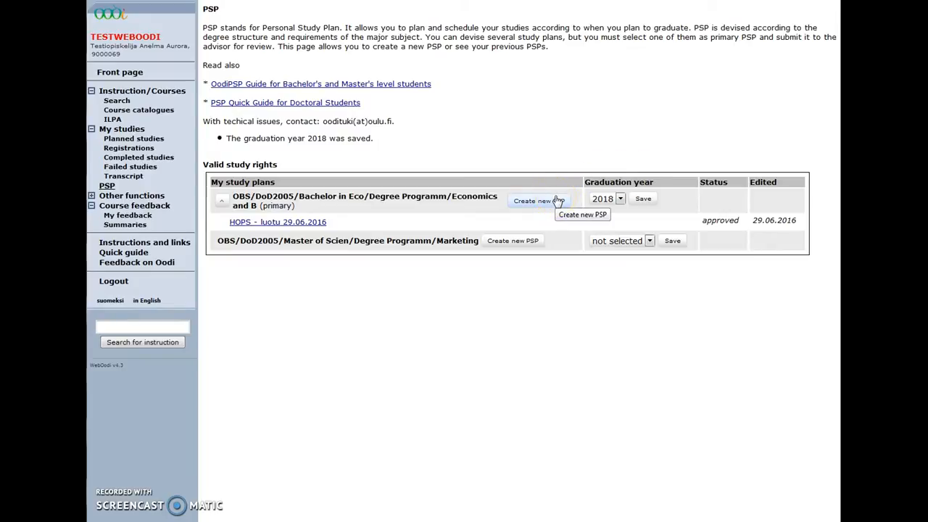
Create a plan from the 2015 Bachelor of Science economics template, keeping the default name, and save
left_click(555, 200)
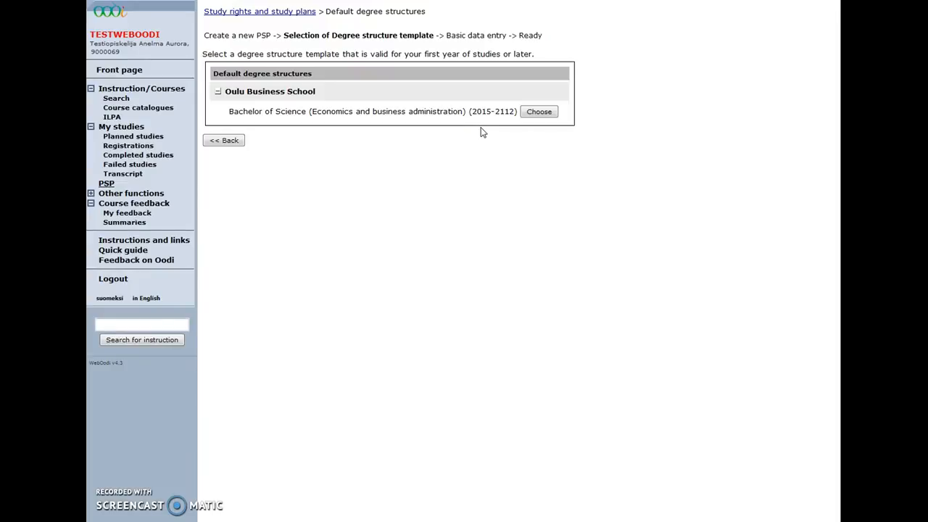
double_click(483, 112)
left_click(534, 114)
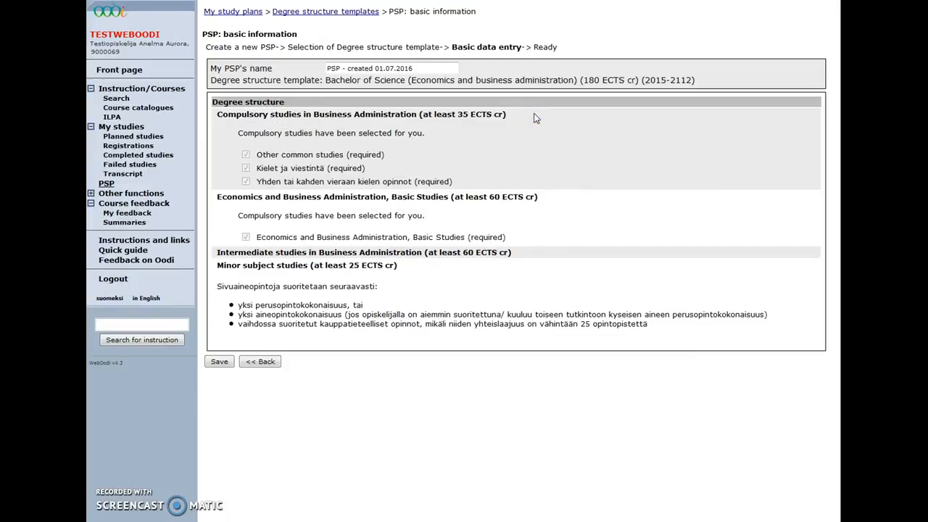
left_click_drag(437, 66, 322, 68)
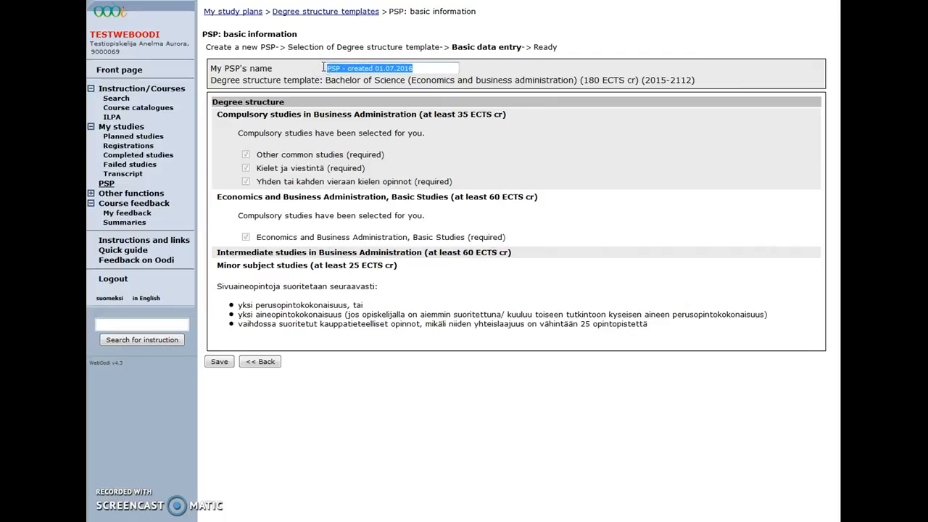
left_click(323, 68)
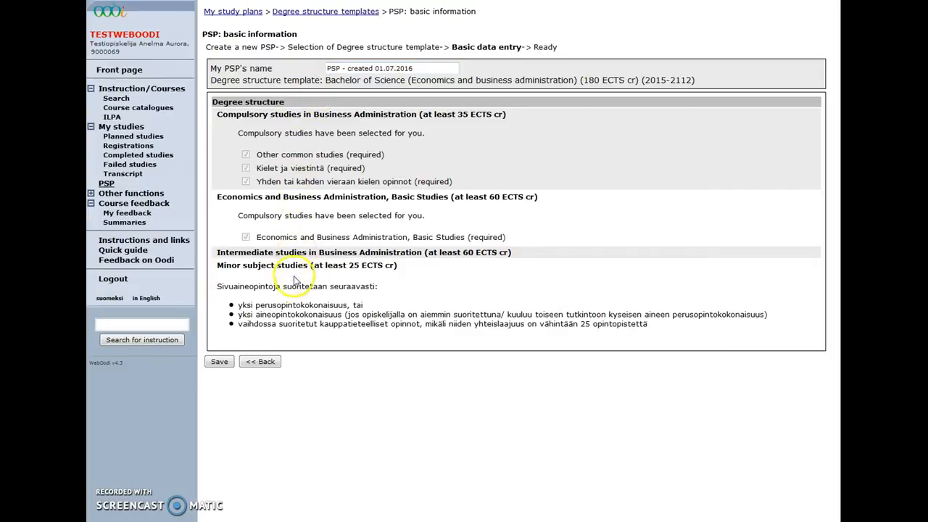
left_click(219, 366)
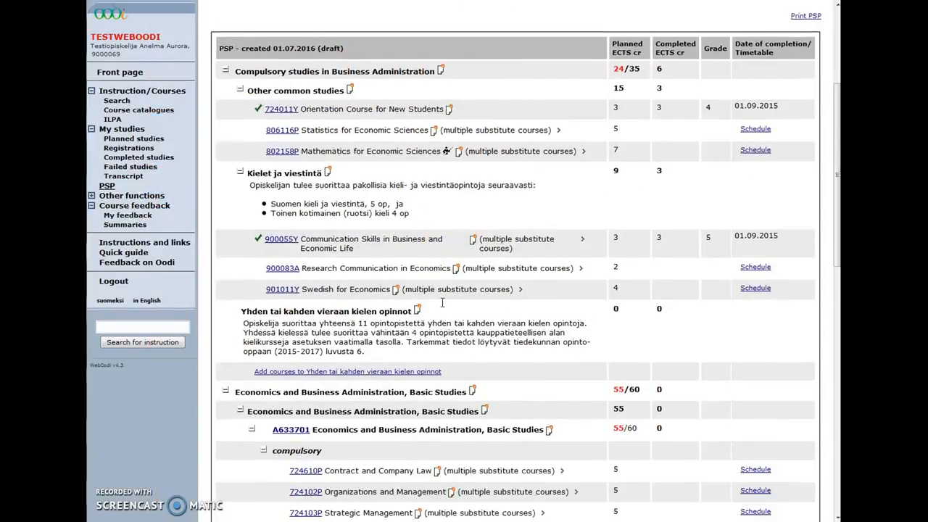
Review the plan structure: 5 planned credits for Statistics and the 139/180 credit total
scroll(441, 303, "down", 6)
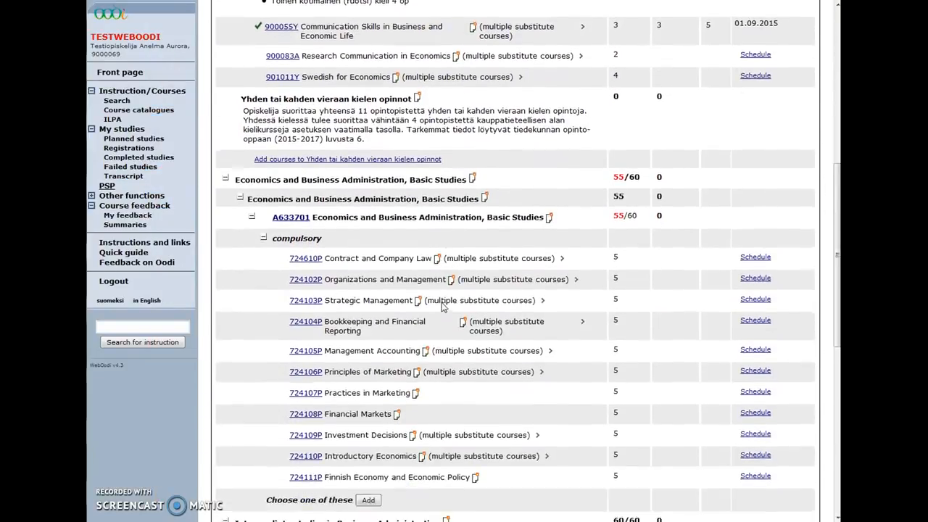
scroll(442, 306, "down", 3)
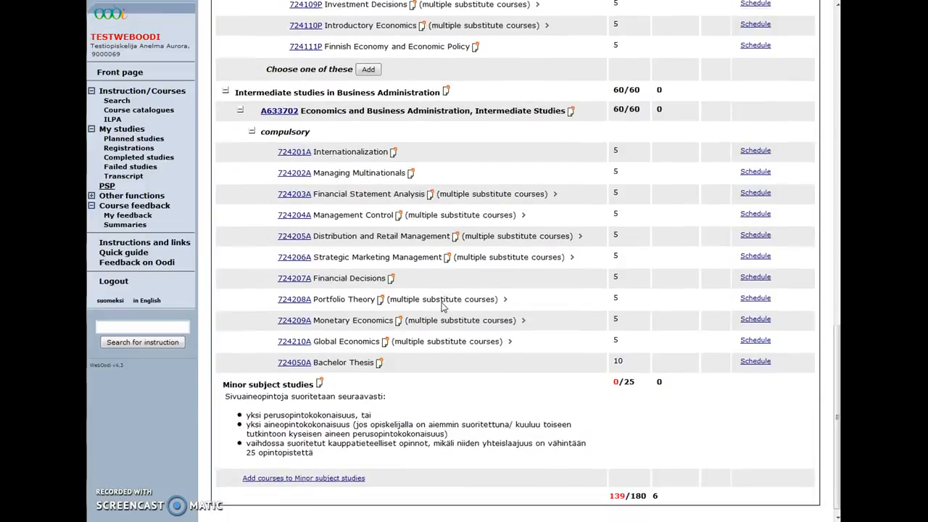
scroll(442, 306, "up", 9)
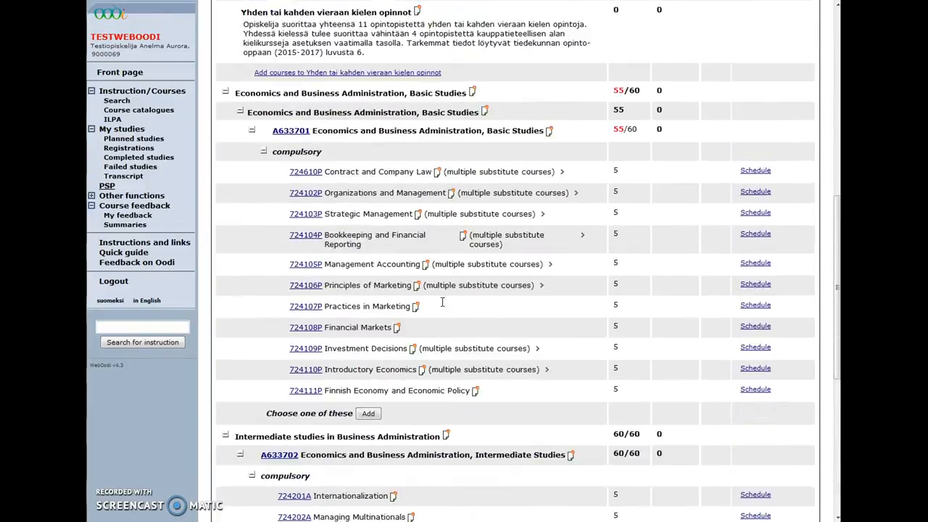
scroll(445, 306, "up", 2)
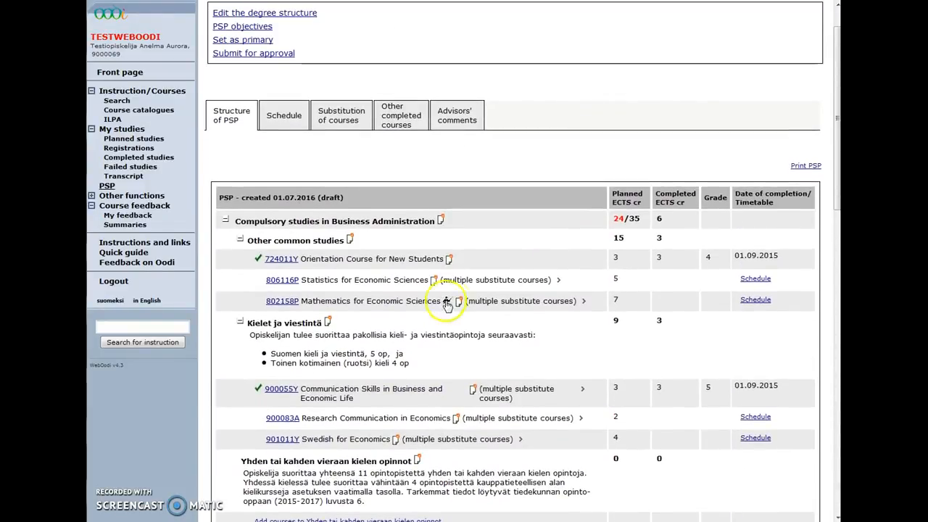
double_click(615, 278)
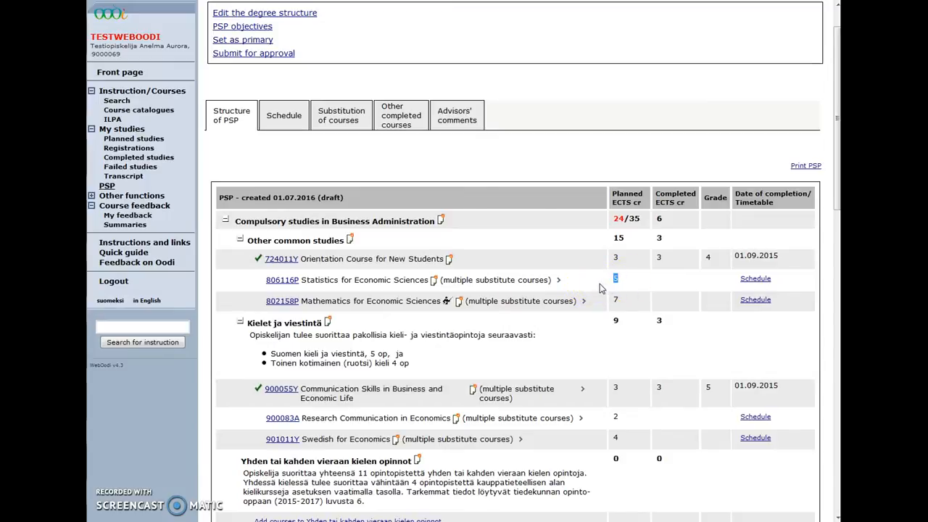
scroll(600, 285, "down", 12)
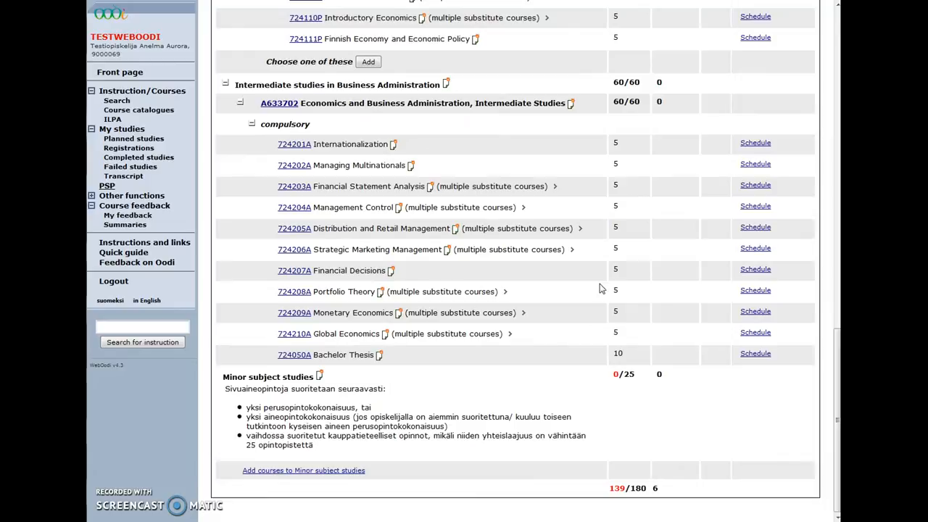
left_click_drag(651, 488, 608, 497)
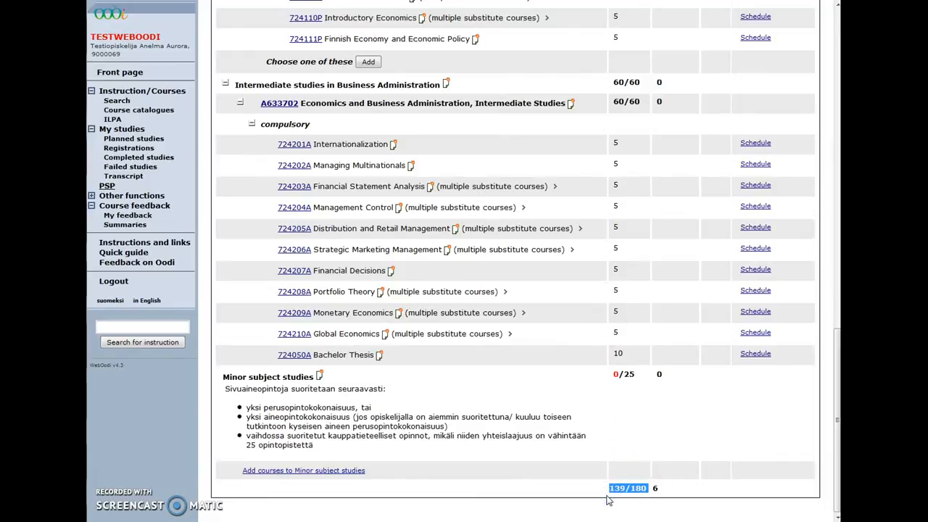
scroll(608, 499, "up", 12)
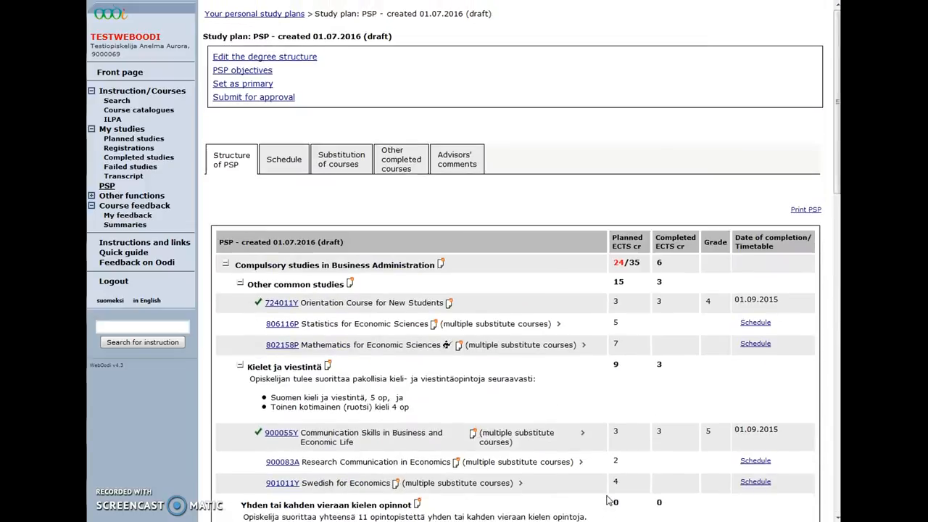
Note the orientation course's 01.09.2015 completion and grade 4, then open the Statistics objectives form
left_click(270, 313)
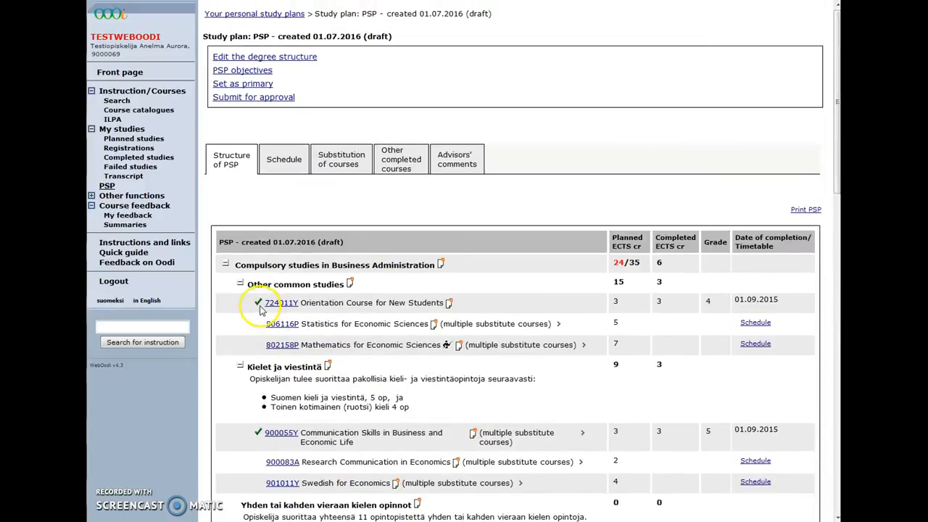
mouse_move(260, 308)
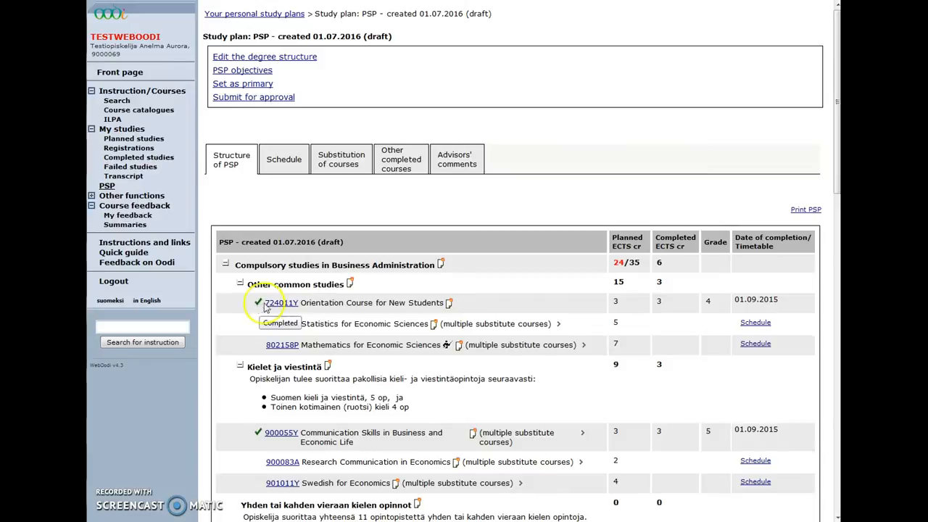
double_click(734, 303)
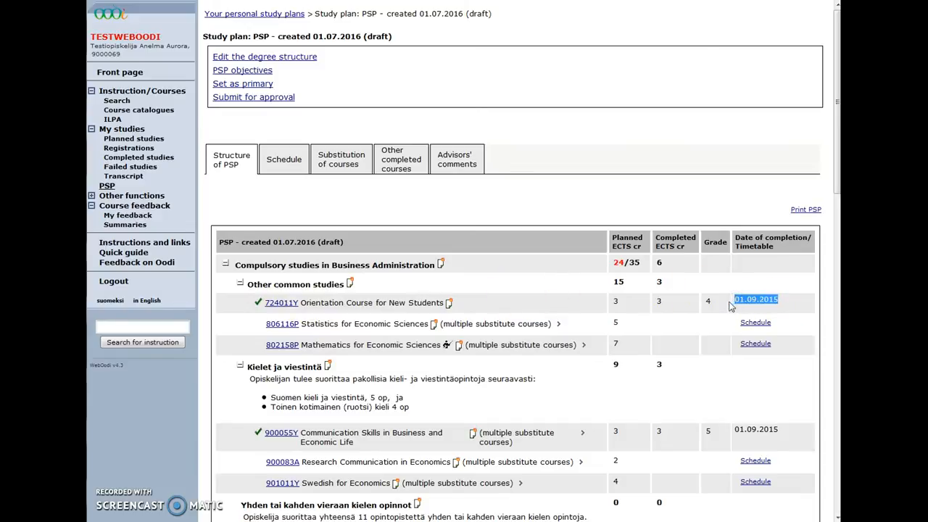
double_click(706, 303)
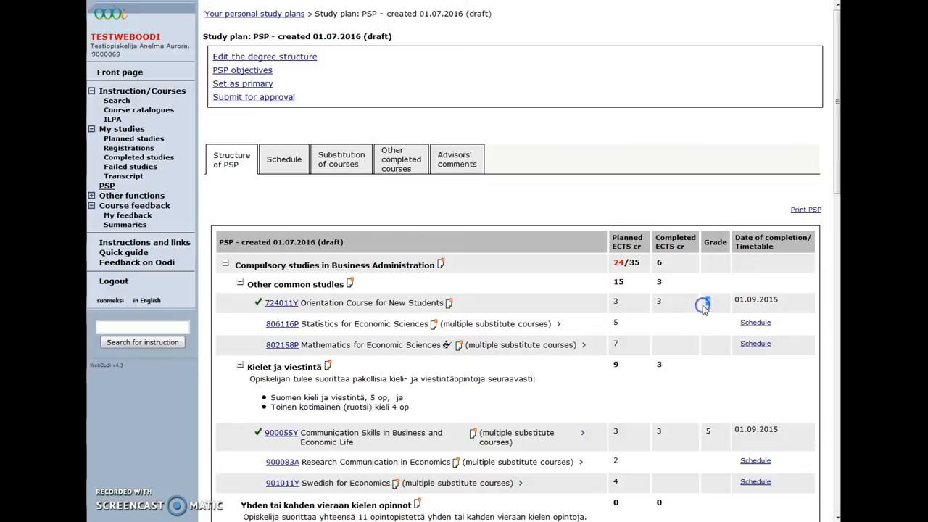
left_click(685, 317)
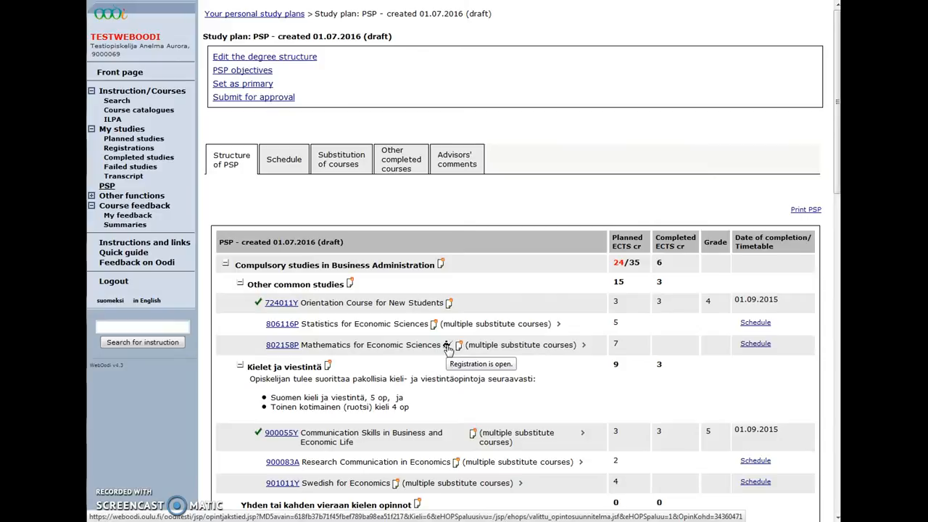
left_click(435, 326)
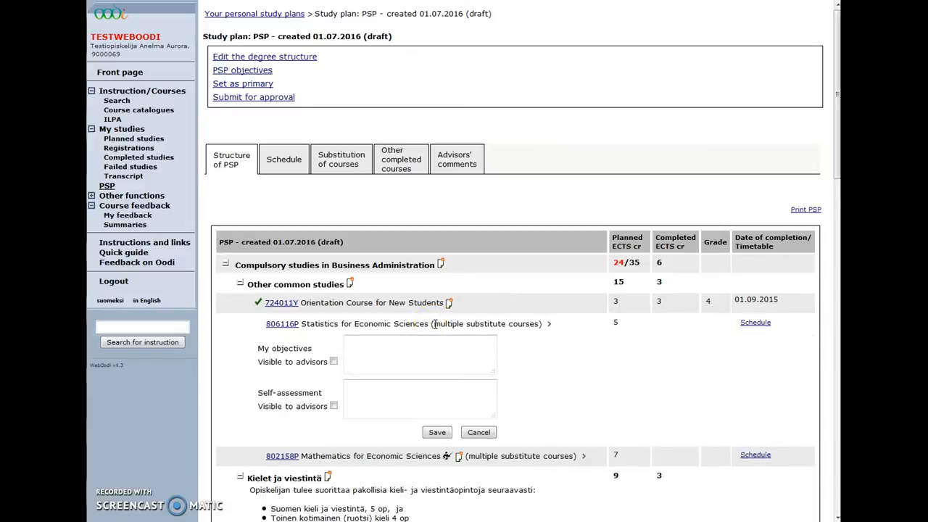
left_click(411, 360)
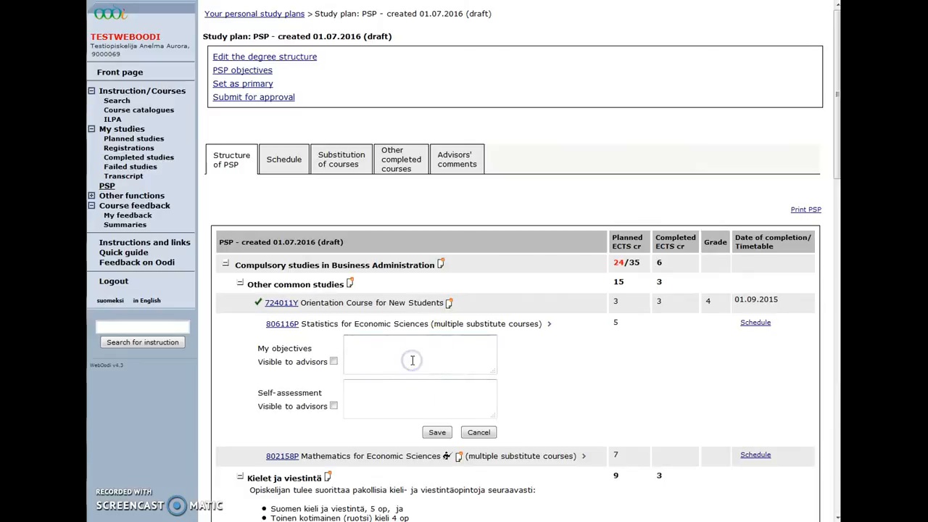
Enter 'Course comments to my Advisor.' as the Statistics objective, visible to advisors, and save it
type("Course comments to my Advisor.")
left_click(334, 361)
left_click(438, 432)
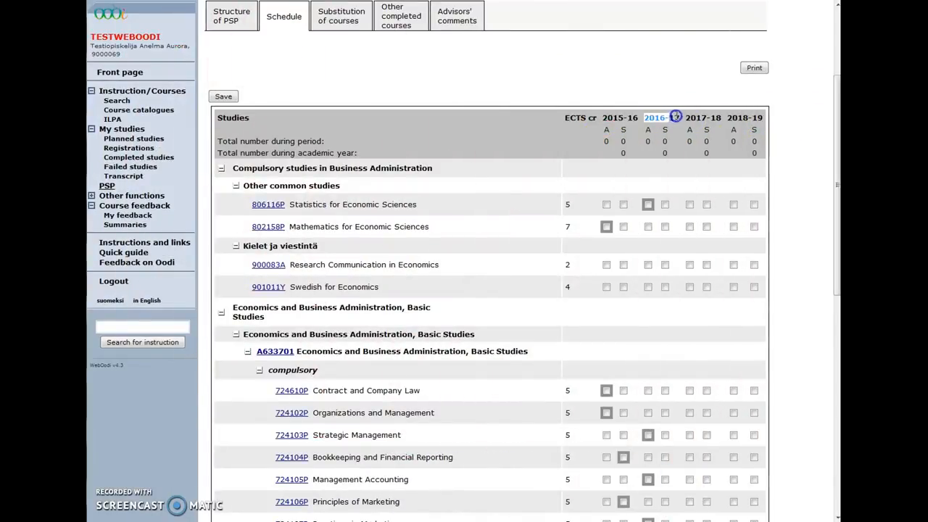
Fill the schedule with the recommended timing suggestions
left_click(604, 130)
left_click(623, 132)
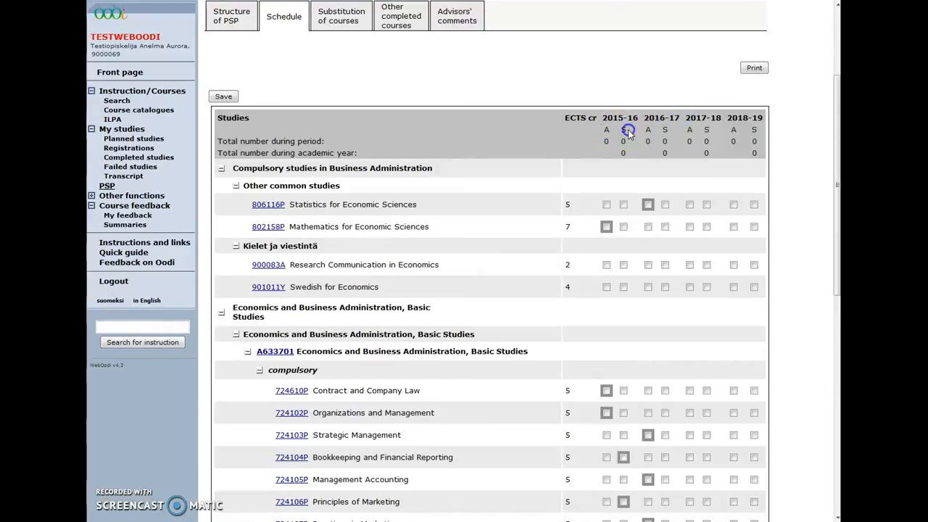
left_click(591, 154)
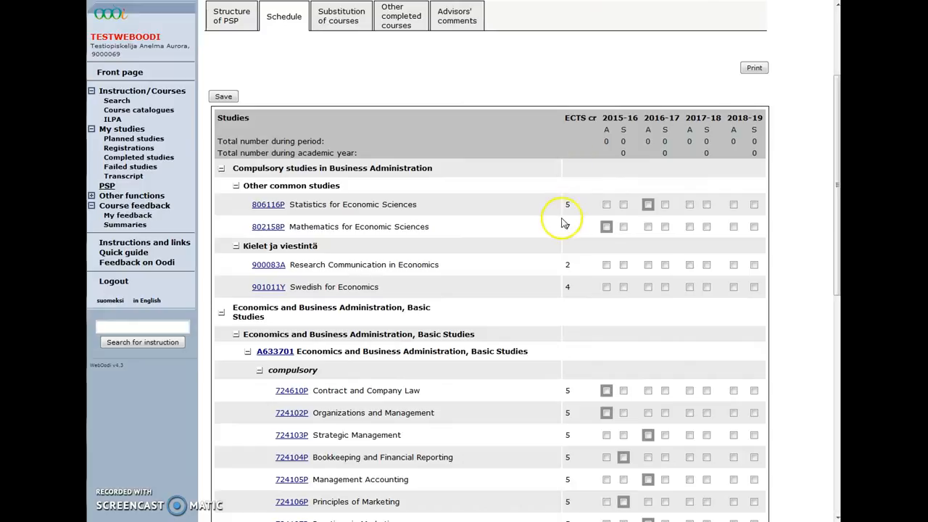
scroll(564, 223, "down", 3)
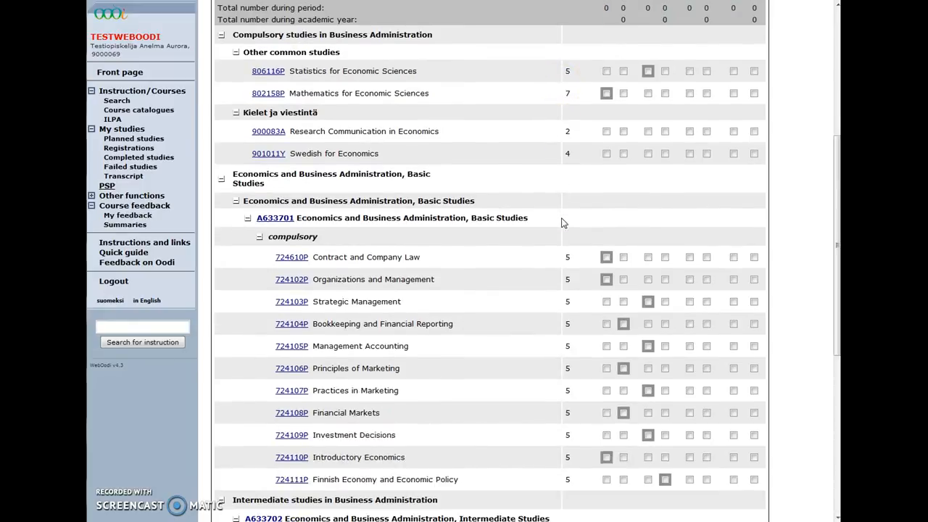
scroll(564, 224, "down", 5)
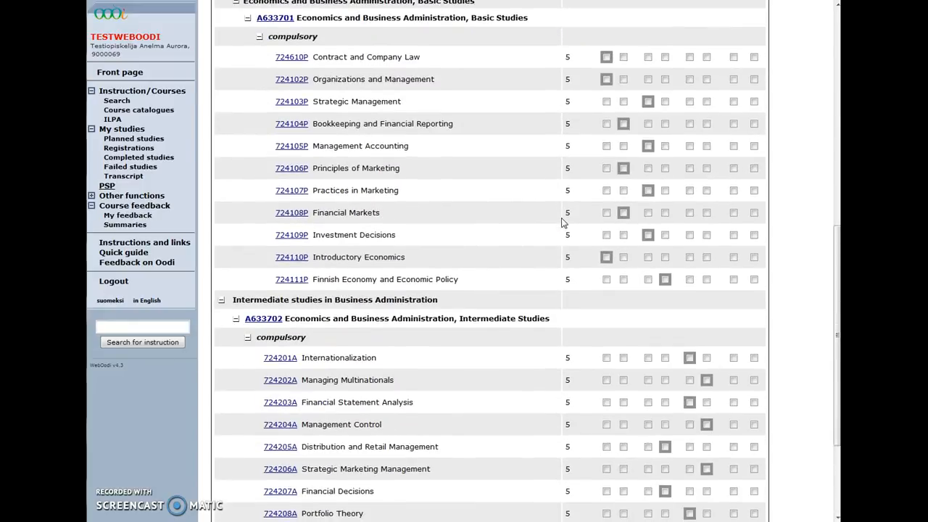
scroll(564, 223, "down", 3)
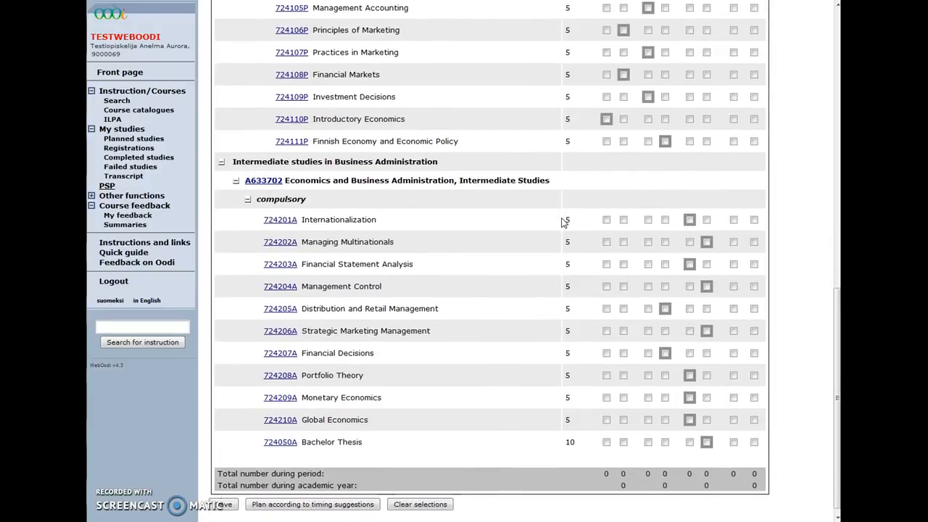
scroll(564, 224, "down", 1)
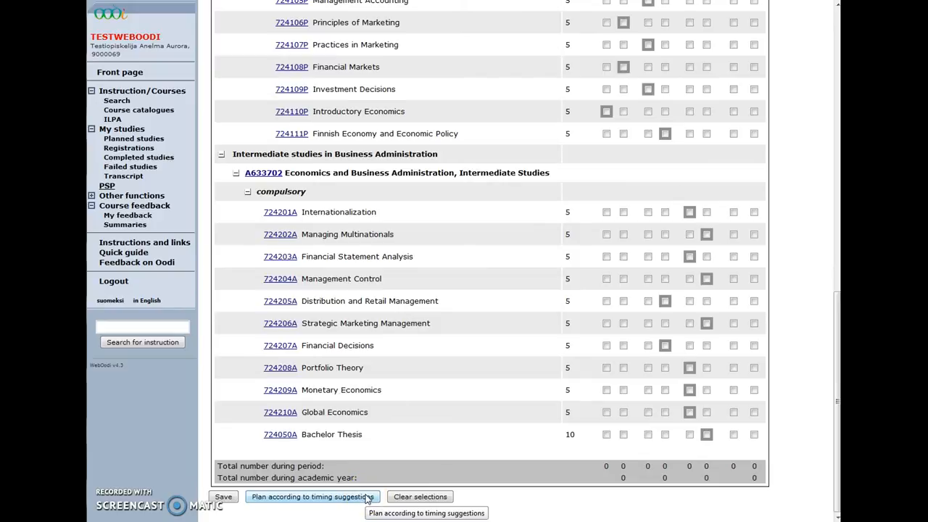
left_click(367, 497)
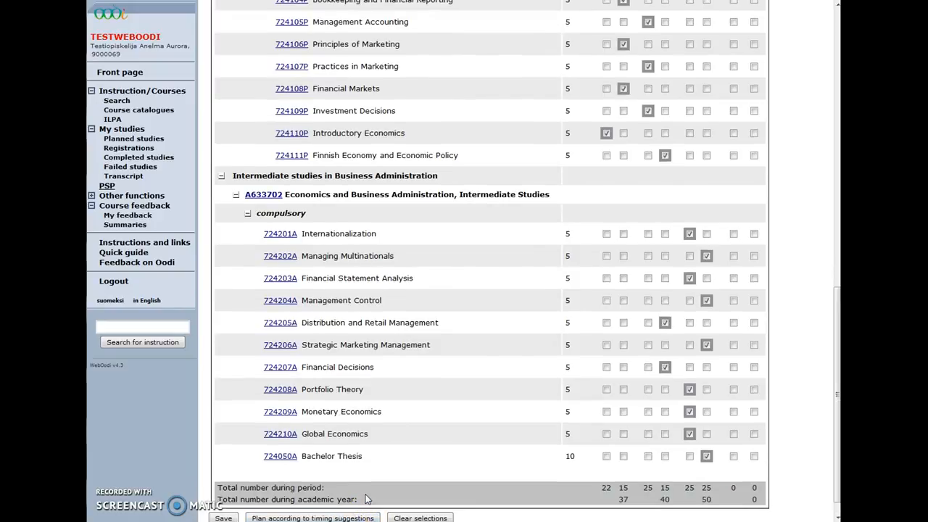
Move 724205A Distribution and Retail Management from 2016-17 S to 2016-17 A and save
left_click(648, 322)
scroll(648, 326, "up", 6)
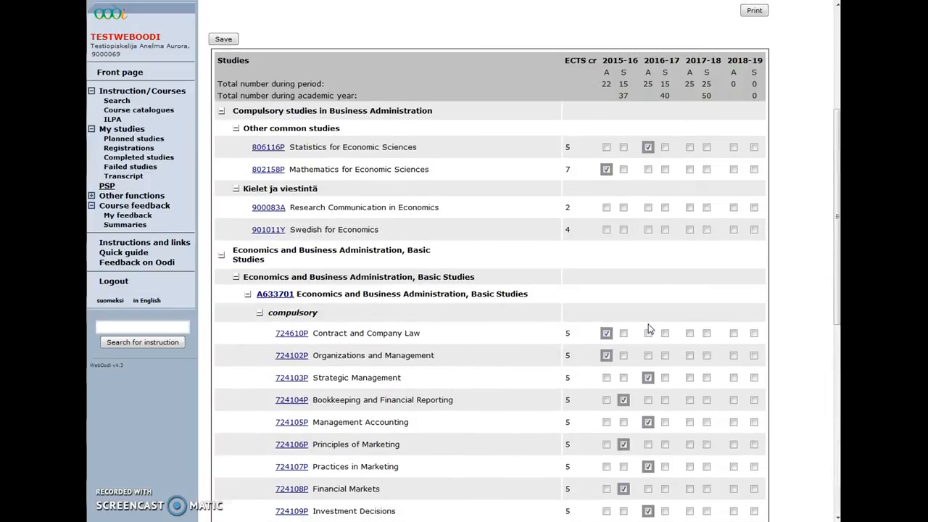
left_click(637, 245)
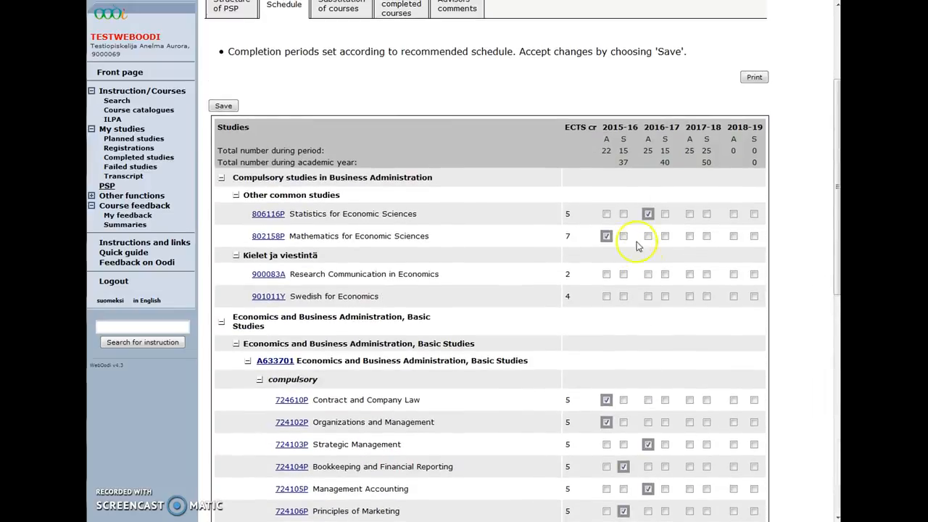
left_click(607, 150)
left_click(621, 162)
left_click(228, 106)
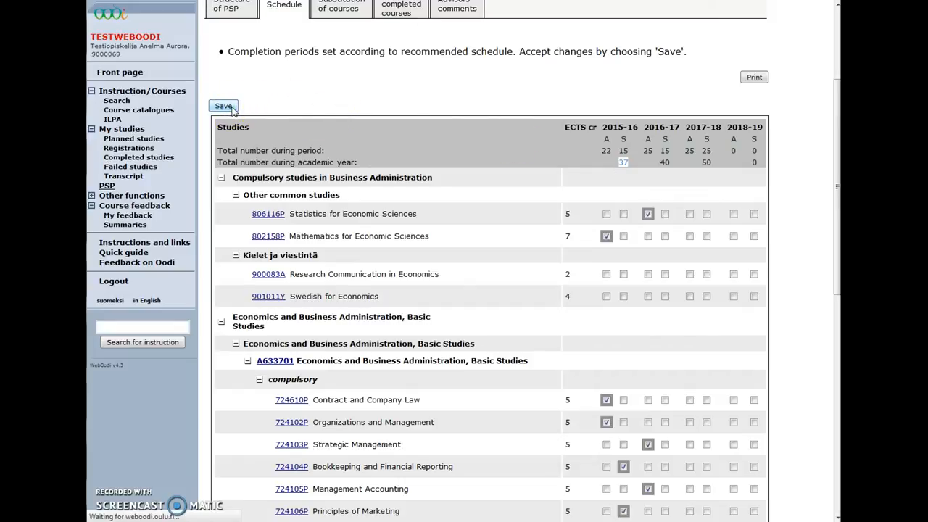
Return to Structure of PSP and check Statistics now shows the 2016-17:A timetable
scroll(232, 110, "up", 3)
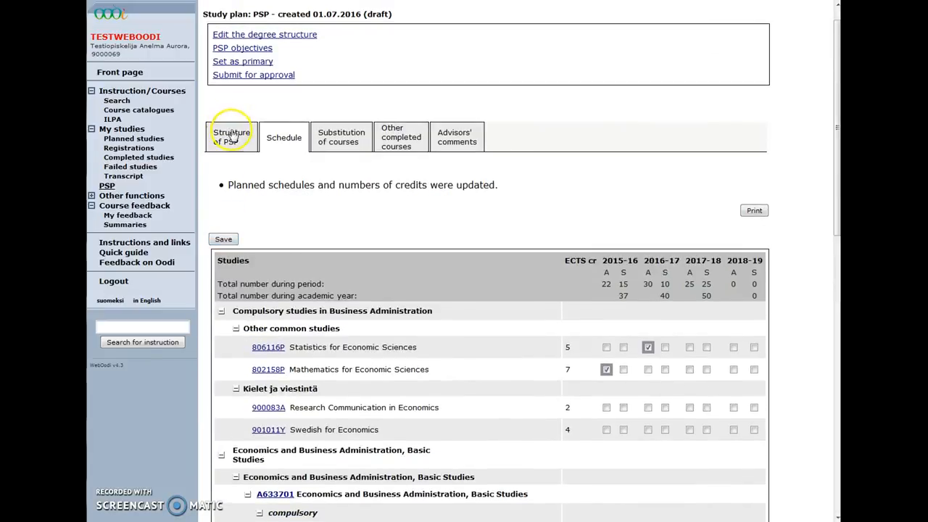
left_click(231, 137)
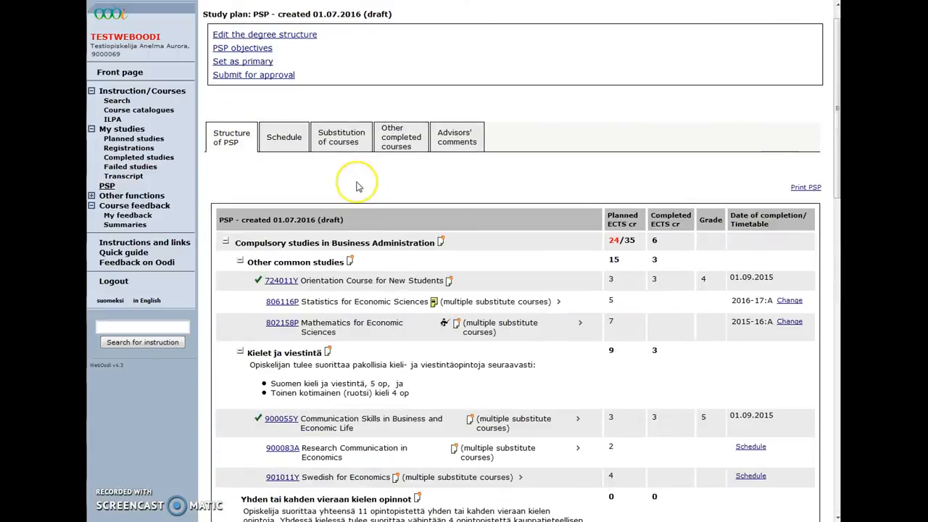
scroll(356, 187, "down", 2)
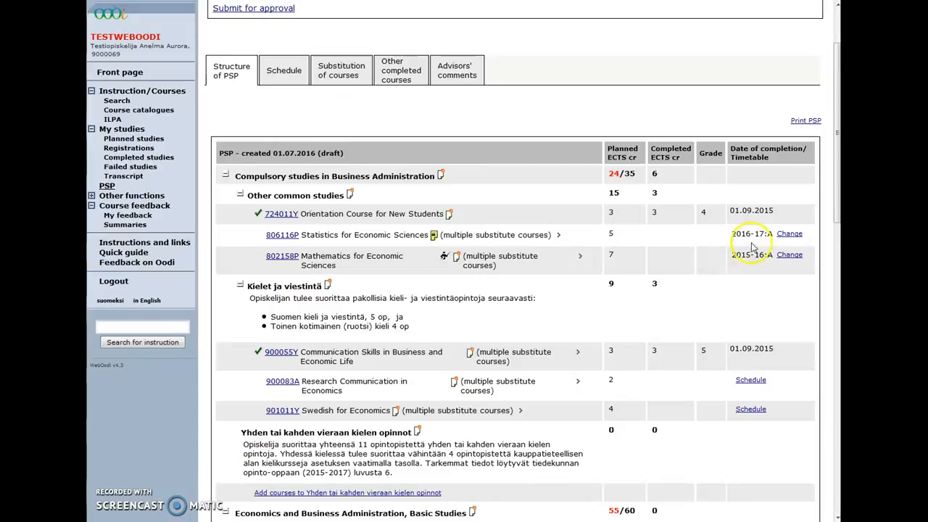
left_click_drag(776, 240, 731, 239)
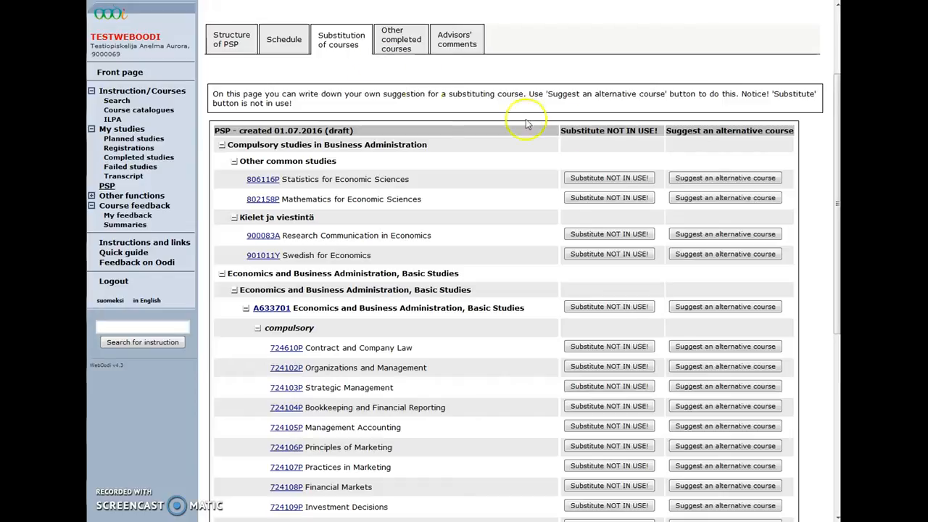
Suggest 'I have previously taken course XXXX. Does it substitute for this one?' as a Statistics substitution
left_click(701, 182)
left_click(665, 300)
type("I have previously taken course XXXX. Does it substitute for this one?")
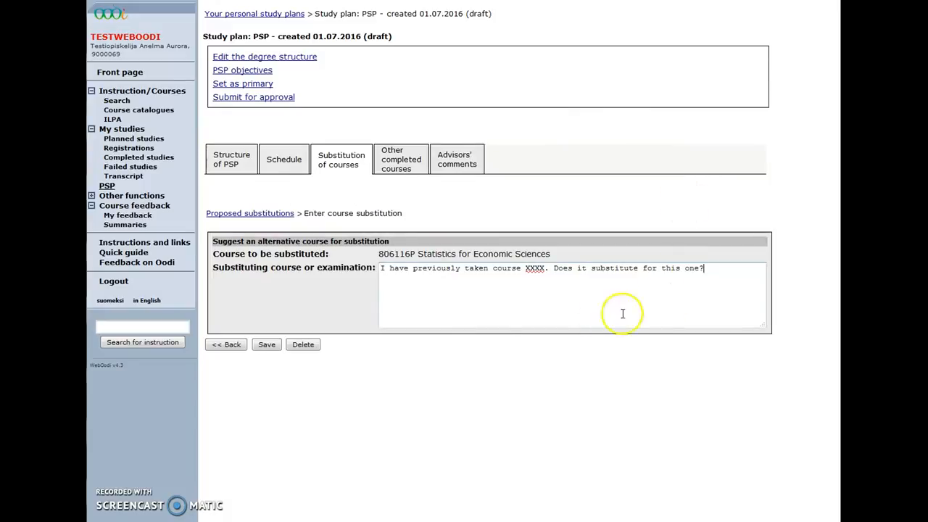
left_click(266, 346)
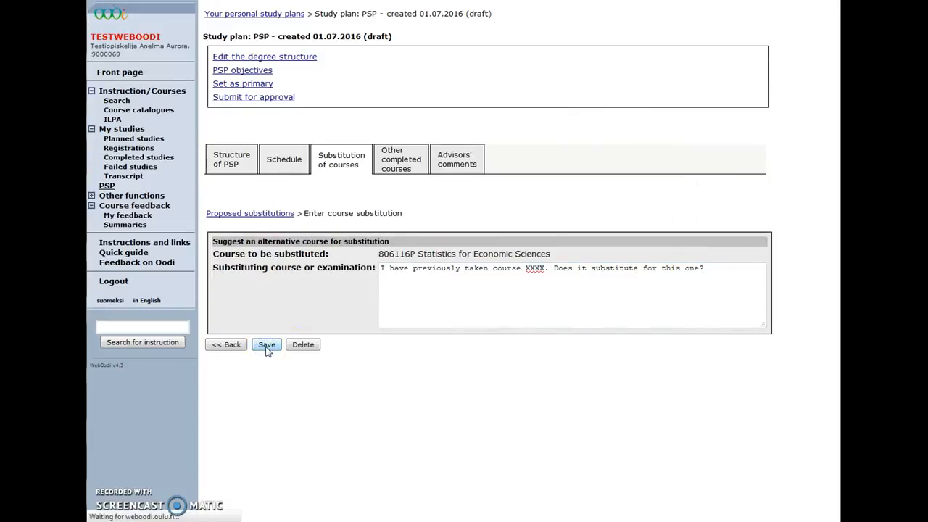
left_click(230, 363)
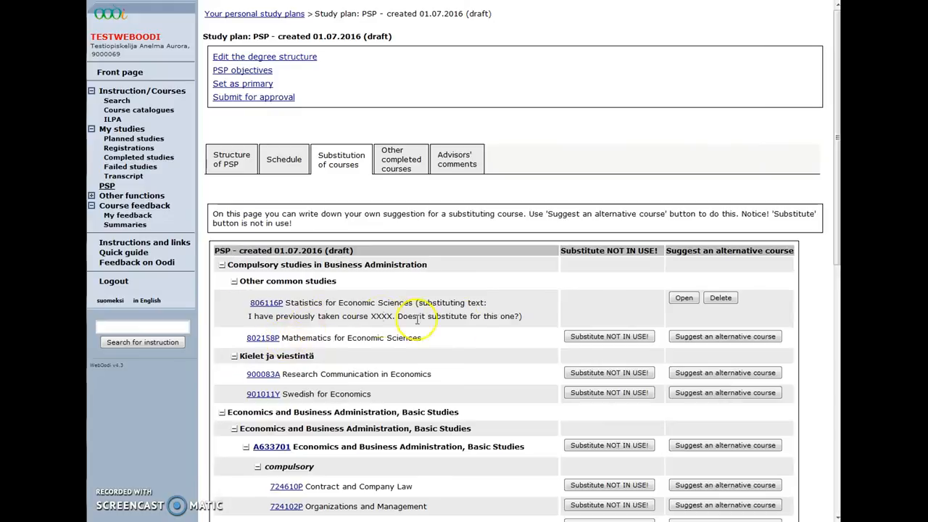
left_click_drag(524, 317, 415, 303)
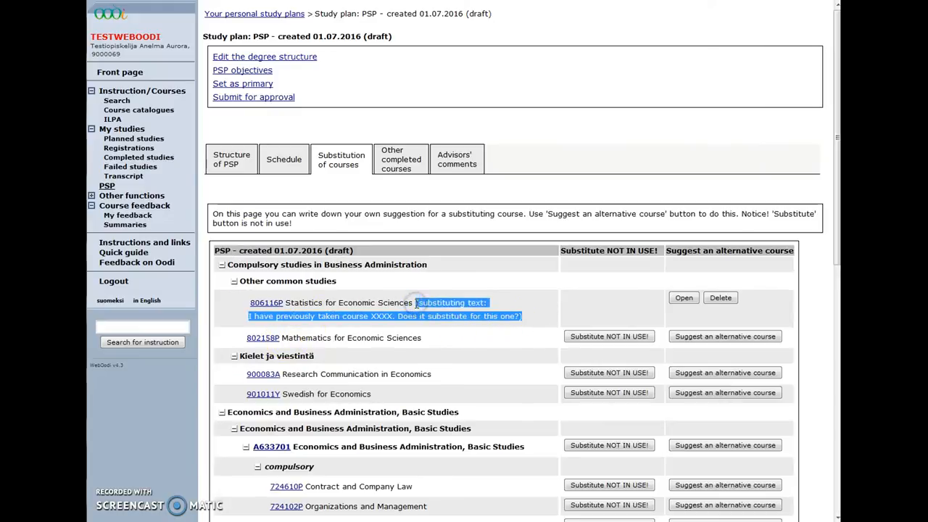
Add Psychiatry I under Other common studies and confirm it appears in the plan structure
left_click(399, 161)
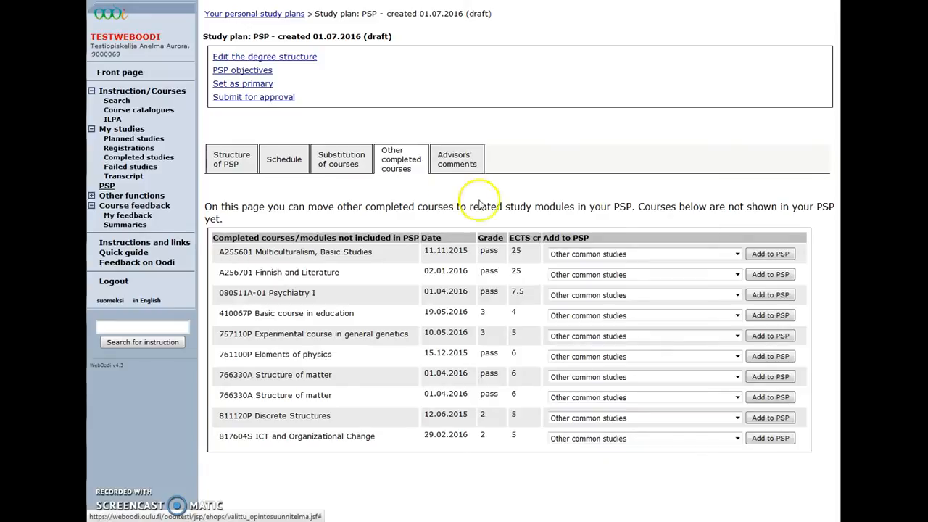
left_click(602, 295)
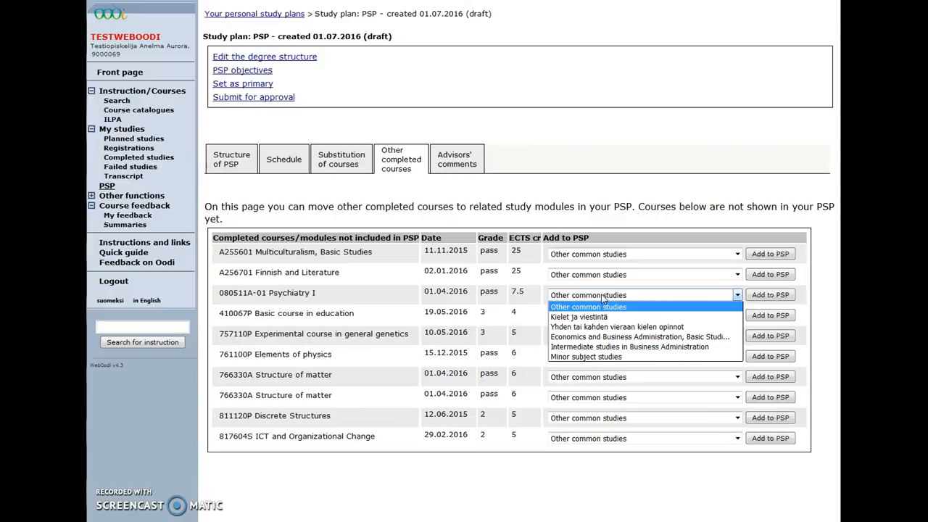
left_click(774, 296)
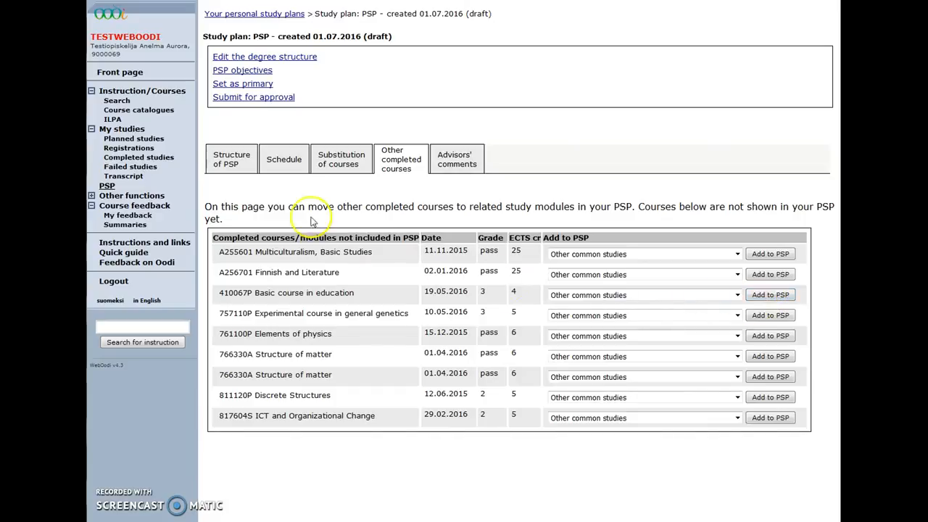
left_click(231, 166)
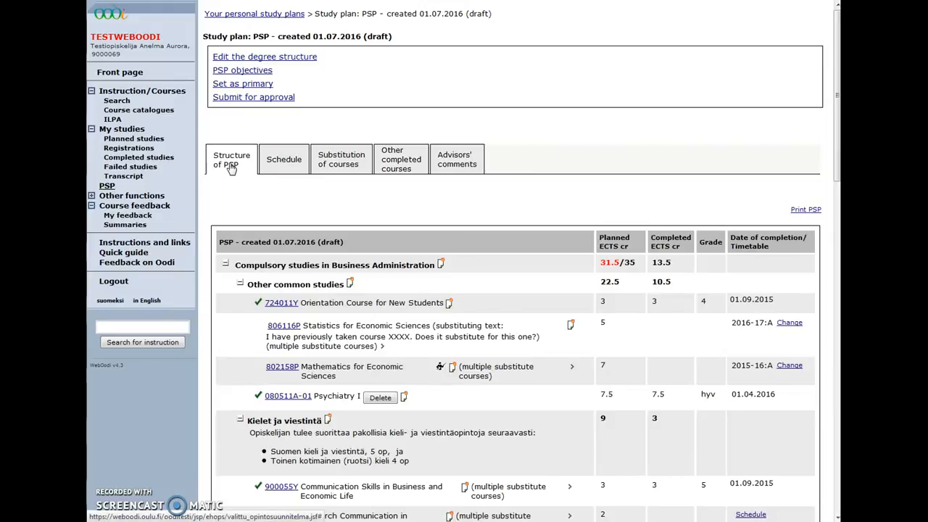
left_click_drag(360, 397, 314, 403)
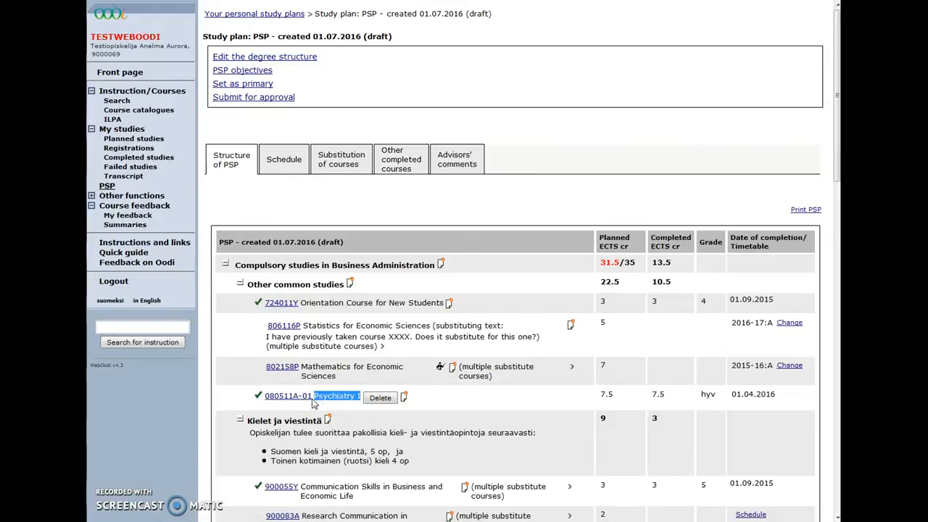
left_click(449, 159)
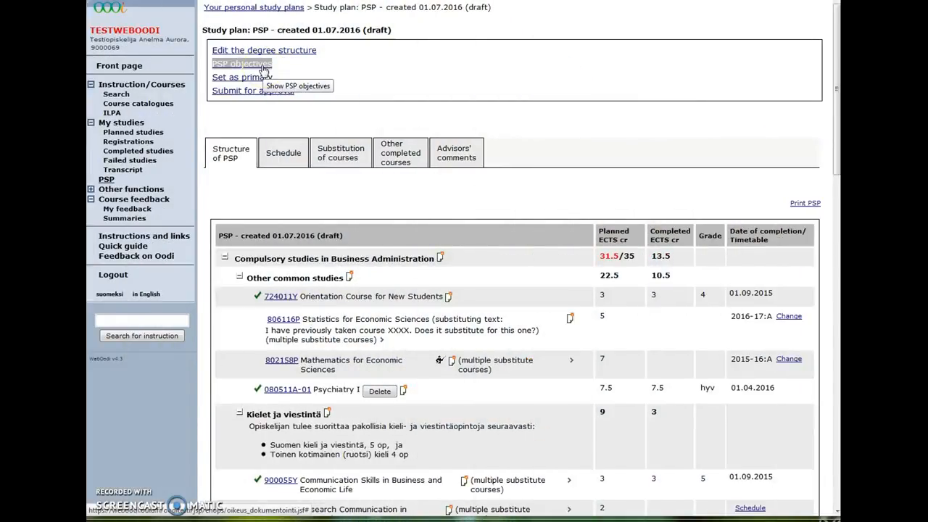
Save 'I want to go on exchange during my studies.' as an advisor-visible plan objective
left_click(263, 66)
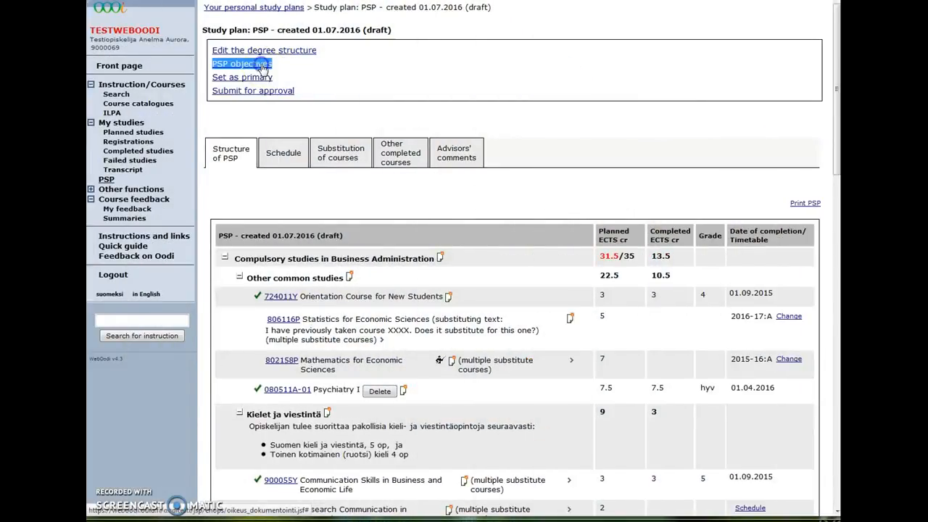
left_click(363, 123)
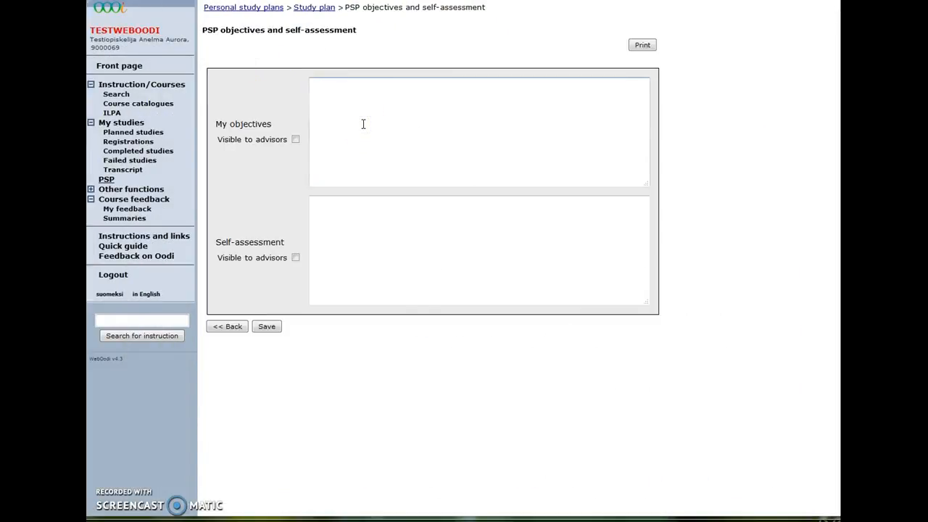
type("I want to go on exchange during my studies.")
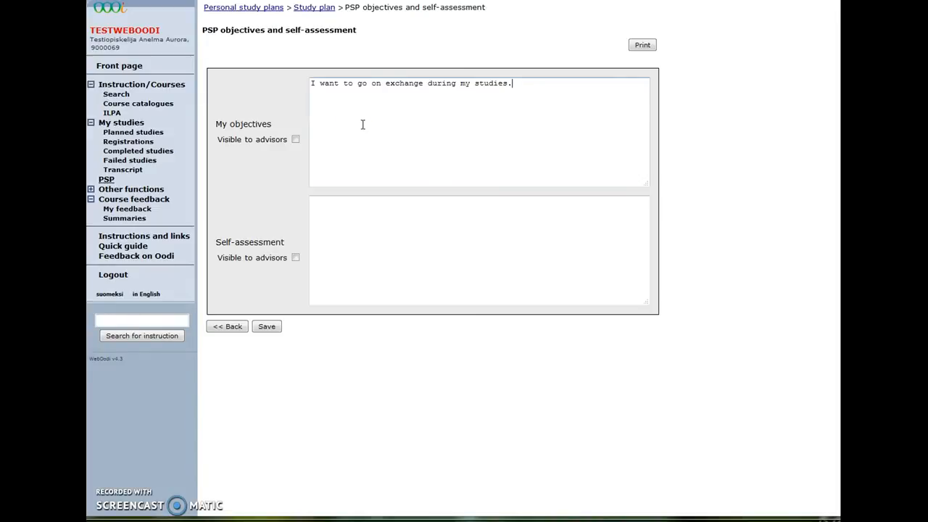
left_click(295, 139)
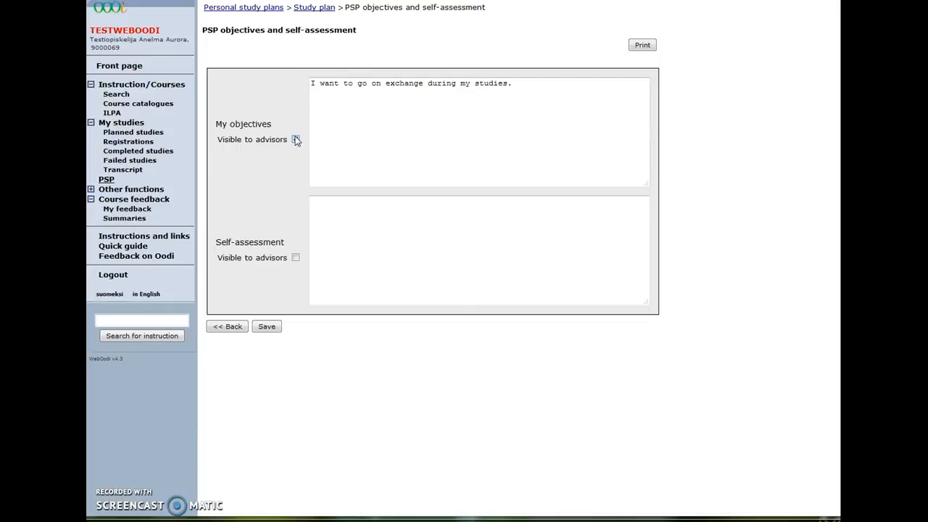
left_click(267, 327)
left_click(234, 328)
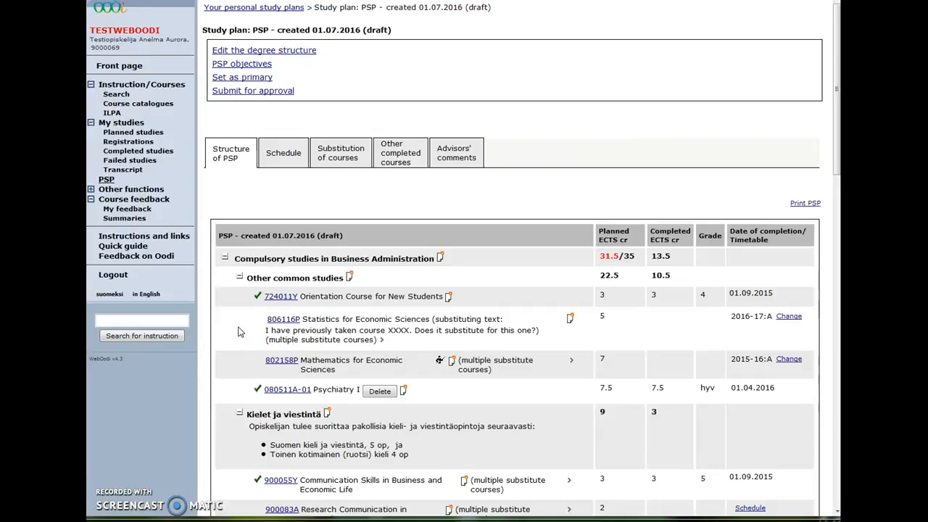
Change the 01.07.2016 study plan's status from draft to primary
left_click(238, 92)
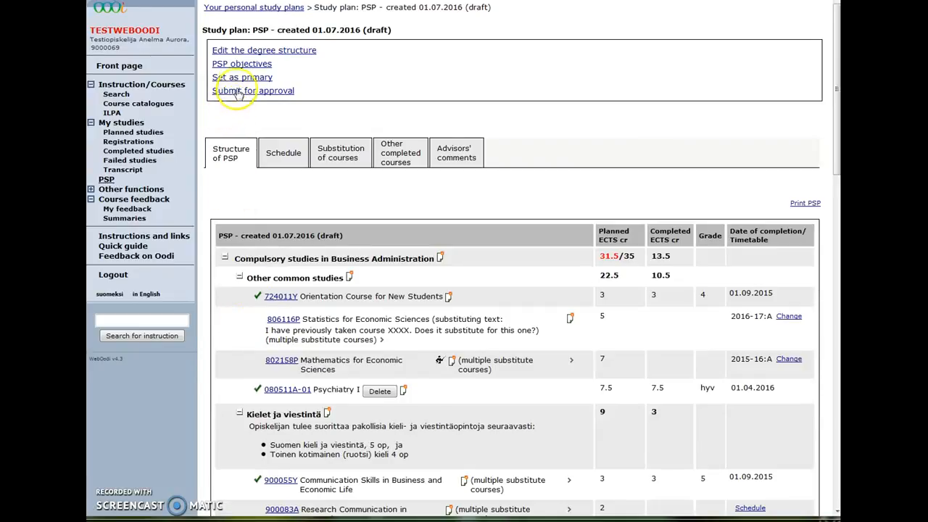
left_click(243, 78)
left_click(278, 87)
left_click(279, 87)
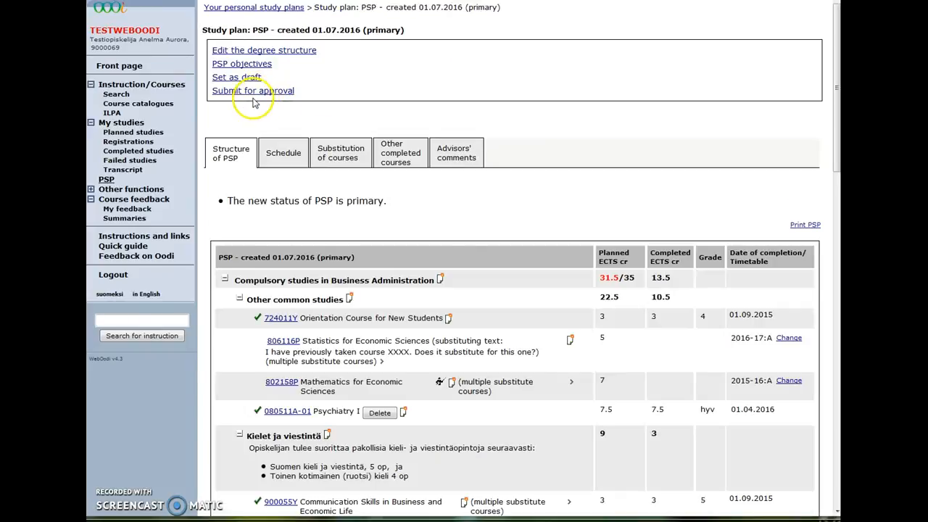
Submit the plan to the advisor with no attached message, accepting the advisor-editing terms
left_click(251, 89)
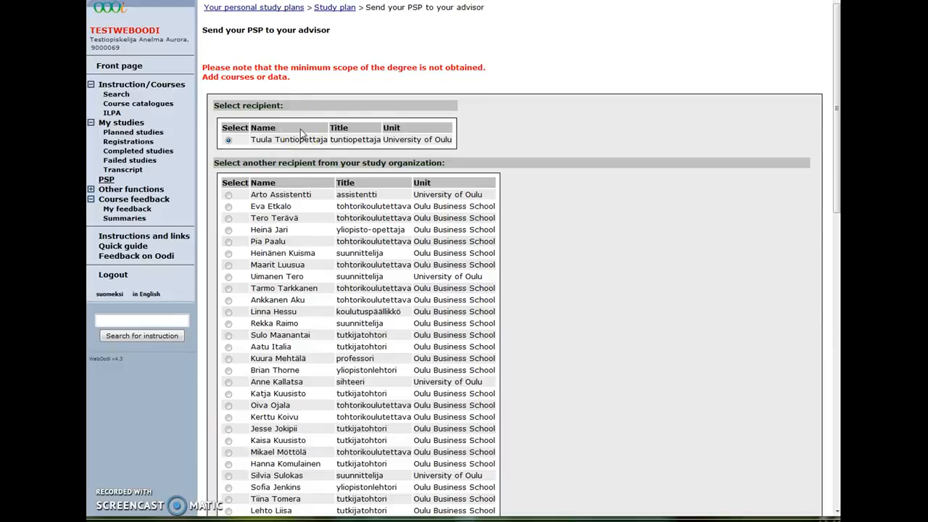
scroll(301, 129, "down", 5)
scroll(301, 133, "down", 5)
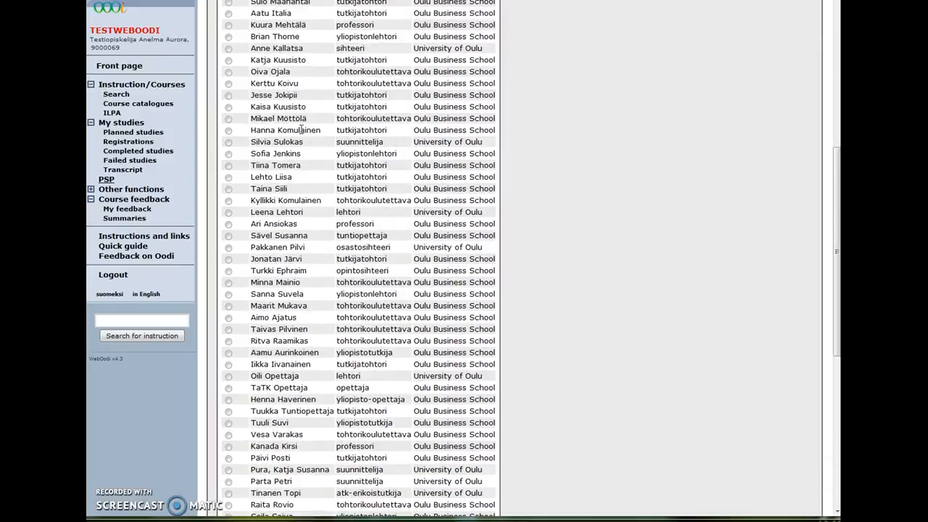
scroll(301, 127, "down", 9)
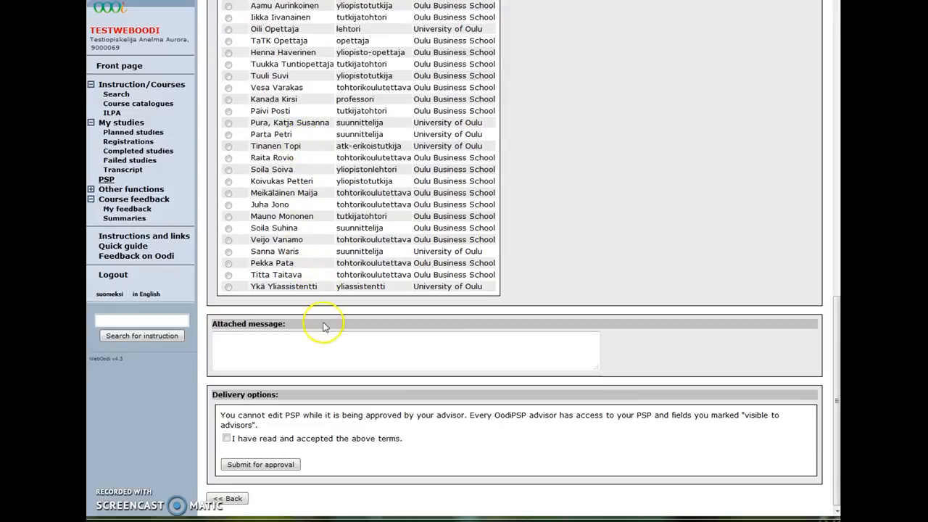
left_click(317, 344)
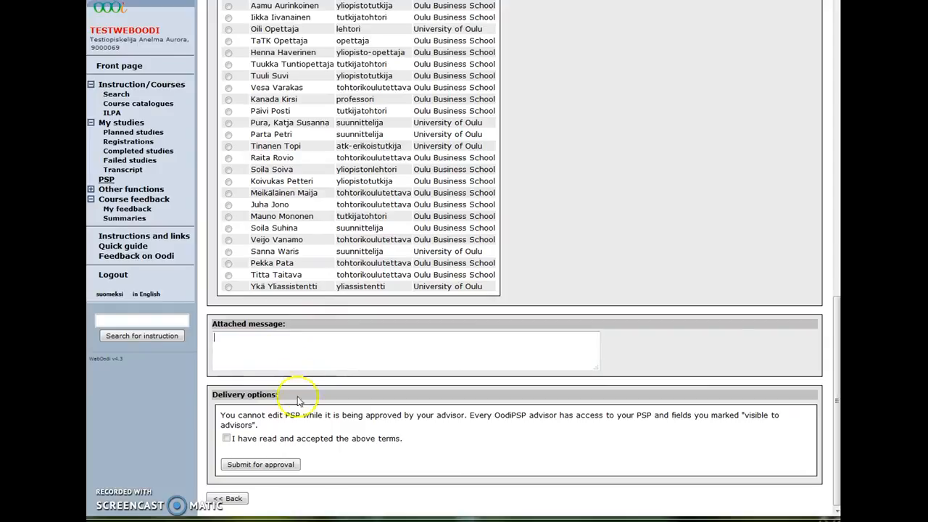
left_click(288, 425)
left_click(226, 439)
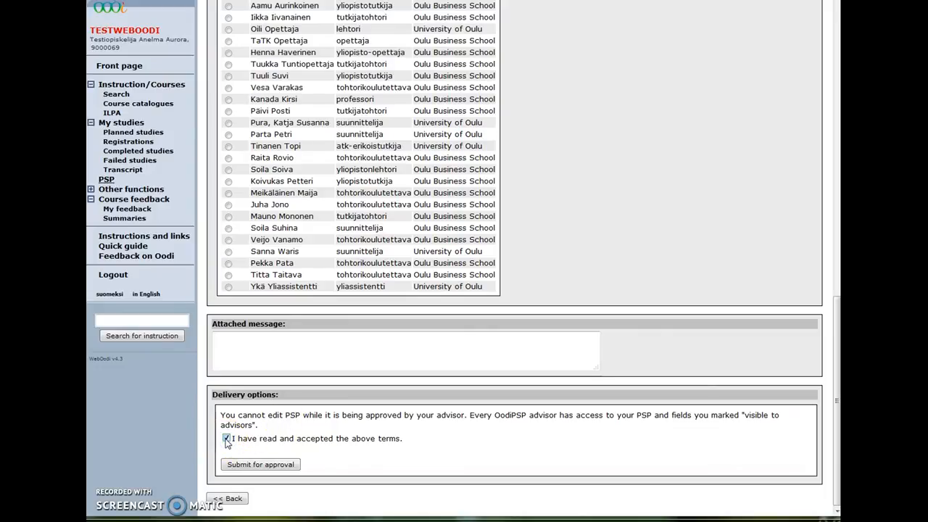
left_click(264, 467)
left_click(264, 467)
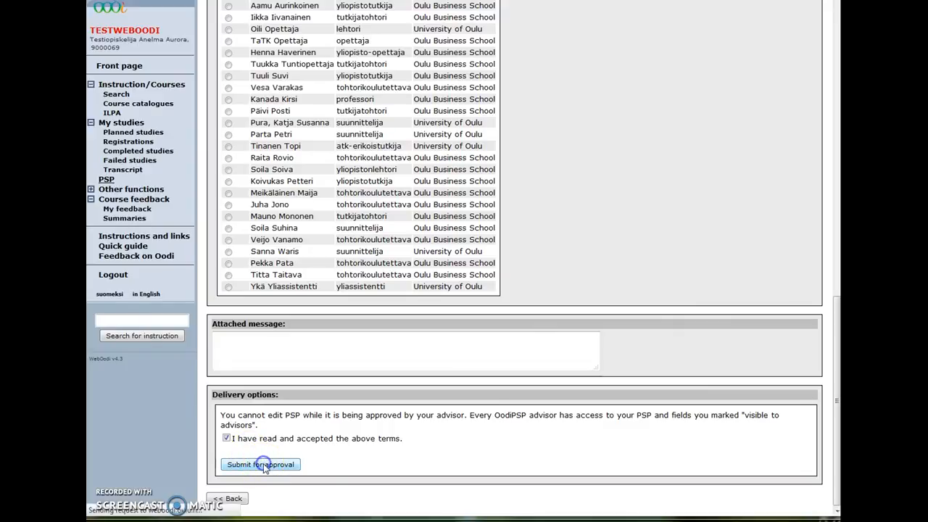